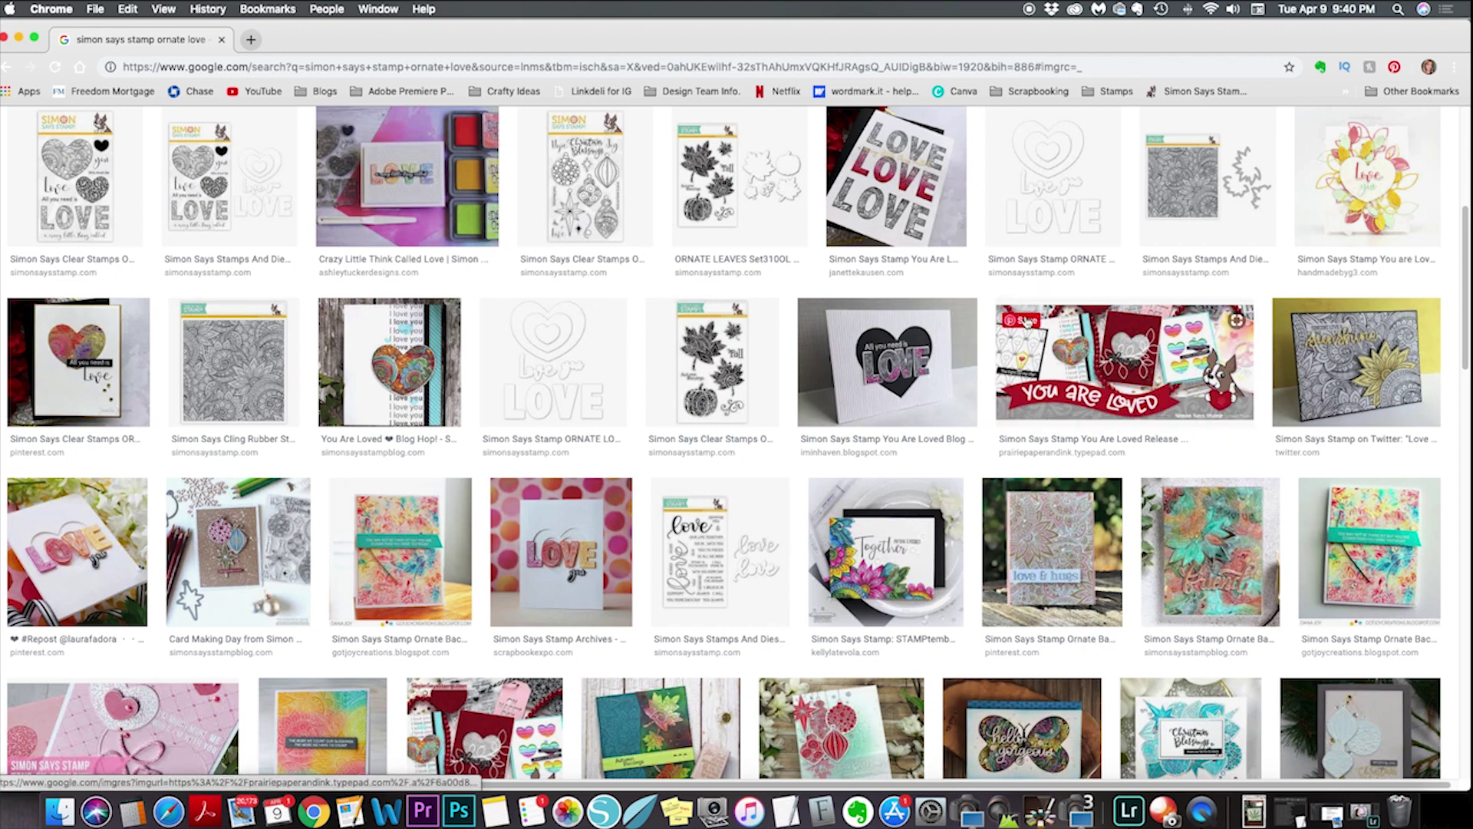
Step: Open the "Simon Says Stamps And Dies ORNATE LOVE" result showing both stamps and dies, and copy its preview image
scroll(1023, 323, up, 2)
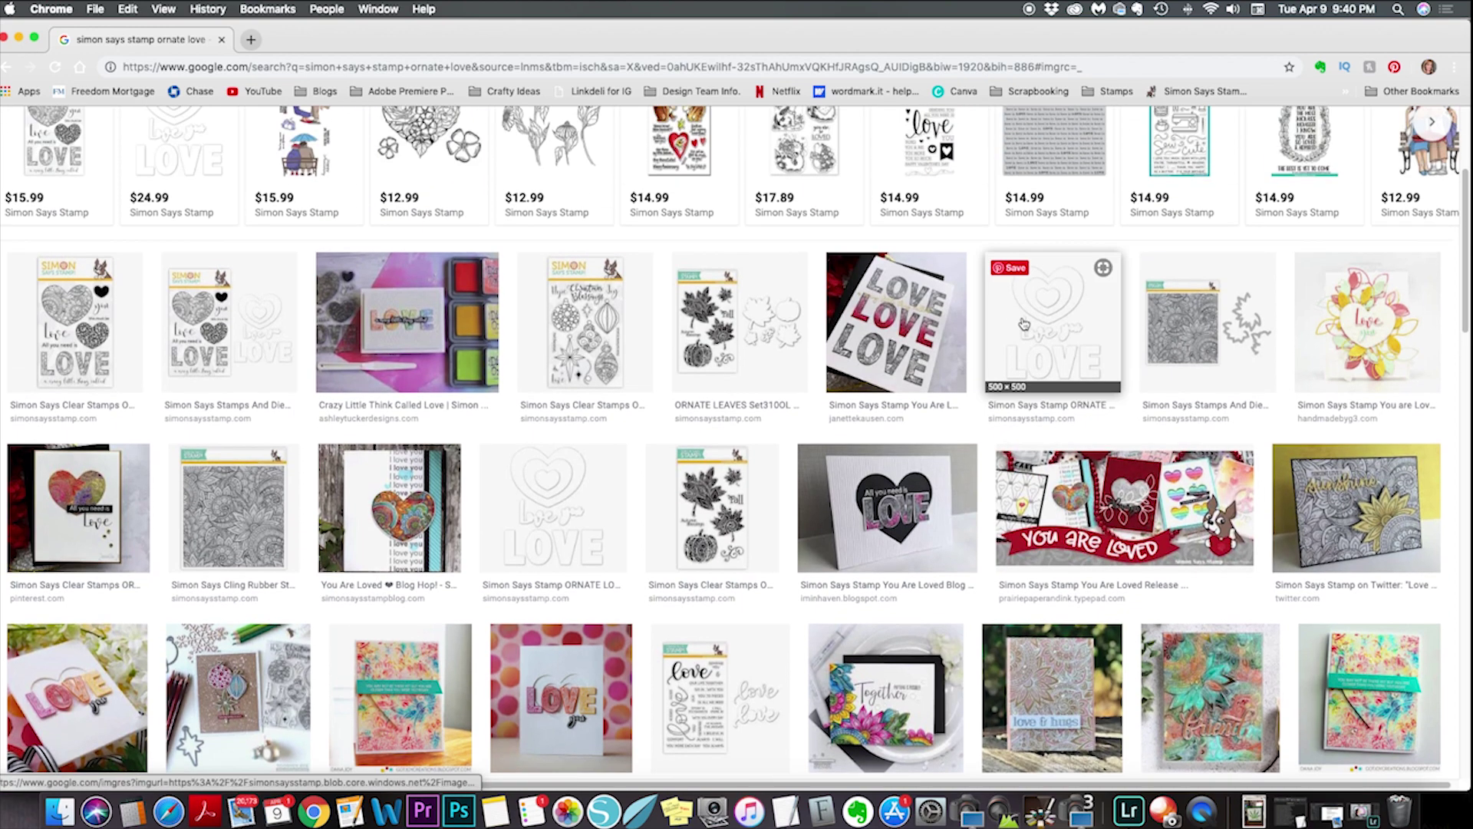
click(229, 333)
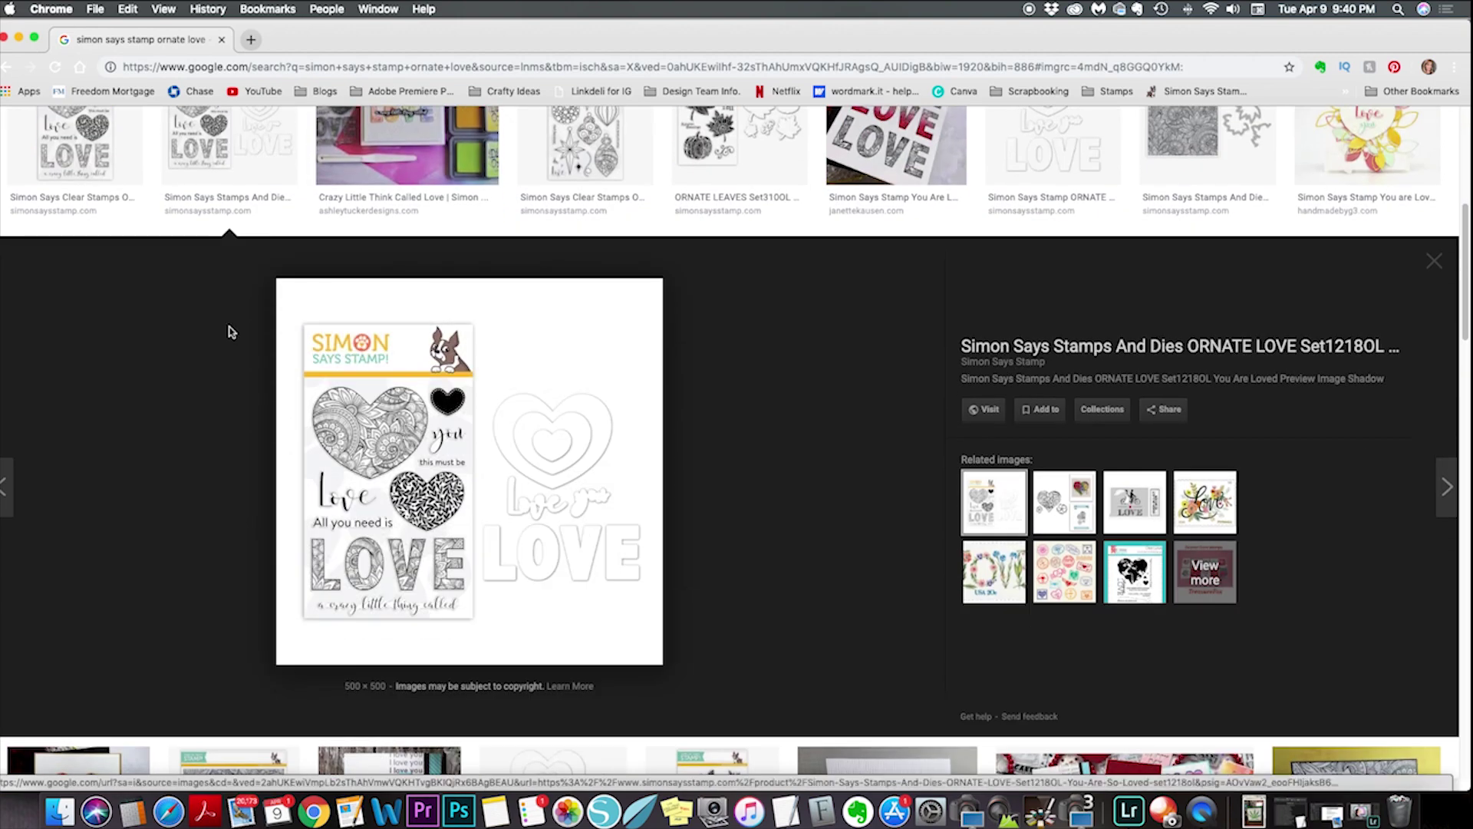
right_click(486, 398)
click(540, 527)
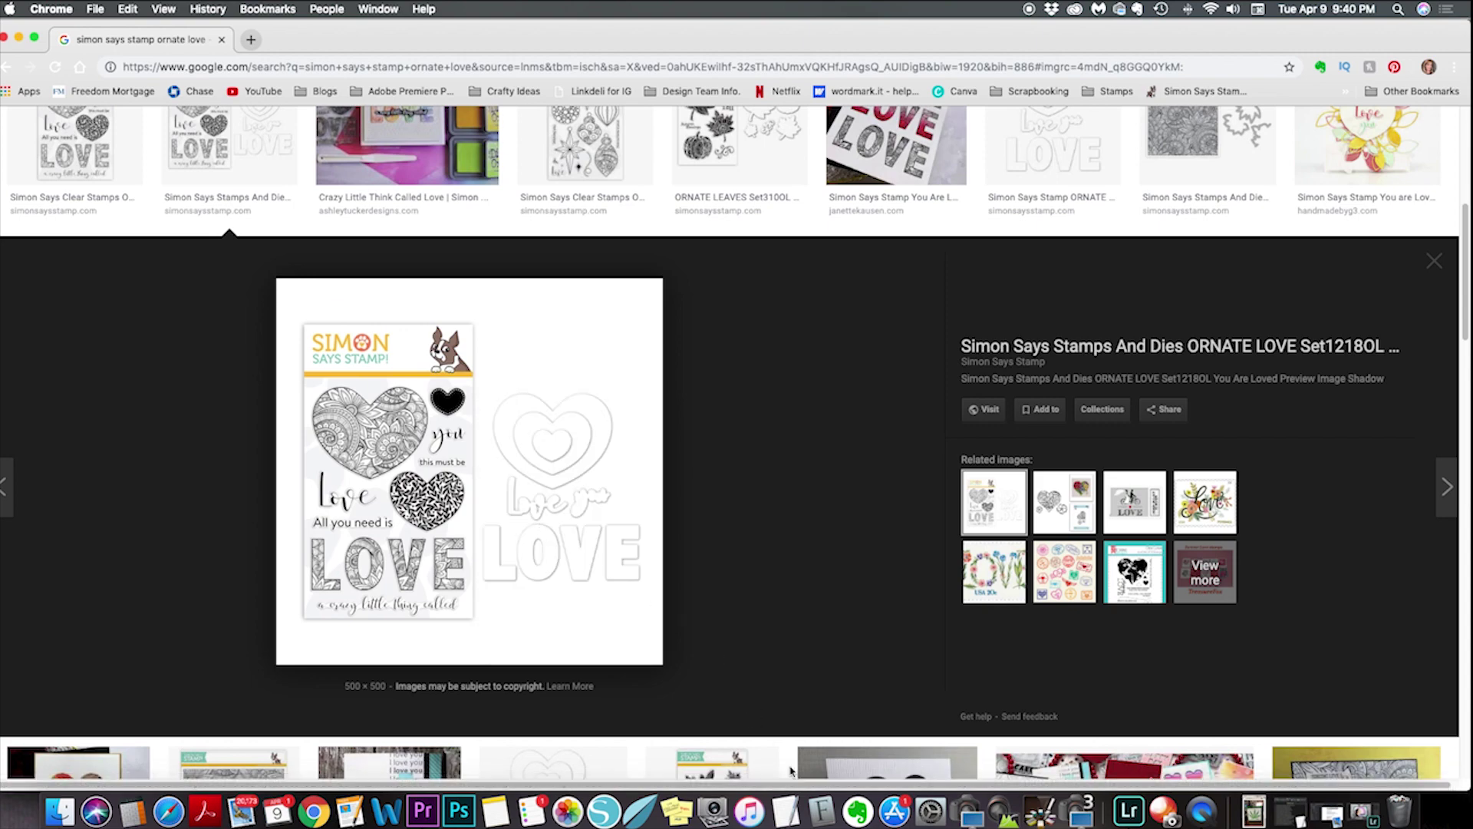
Step: Switch to Evernote, create a new note in the Stamps notebook and paste the copied image into its body
click(858, 811)
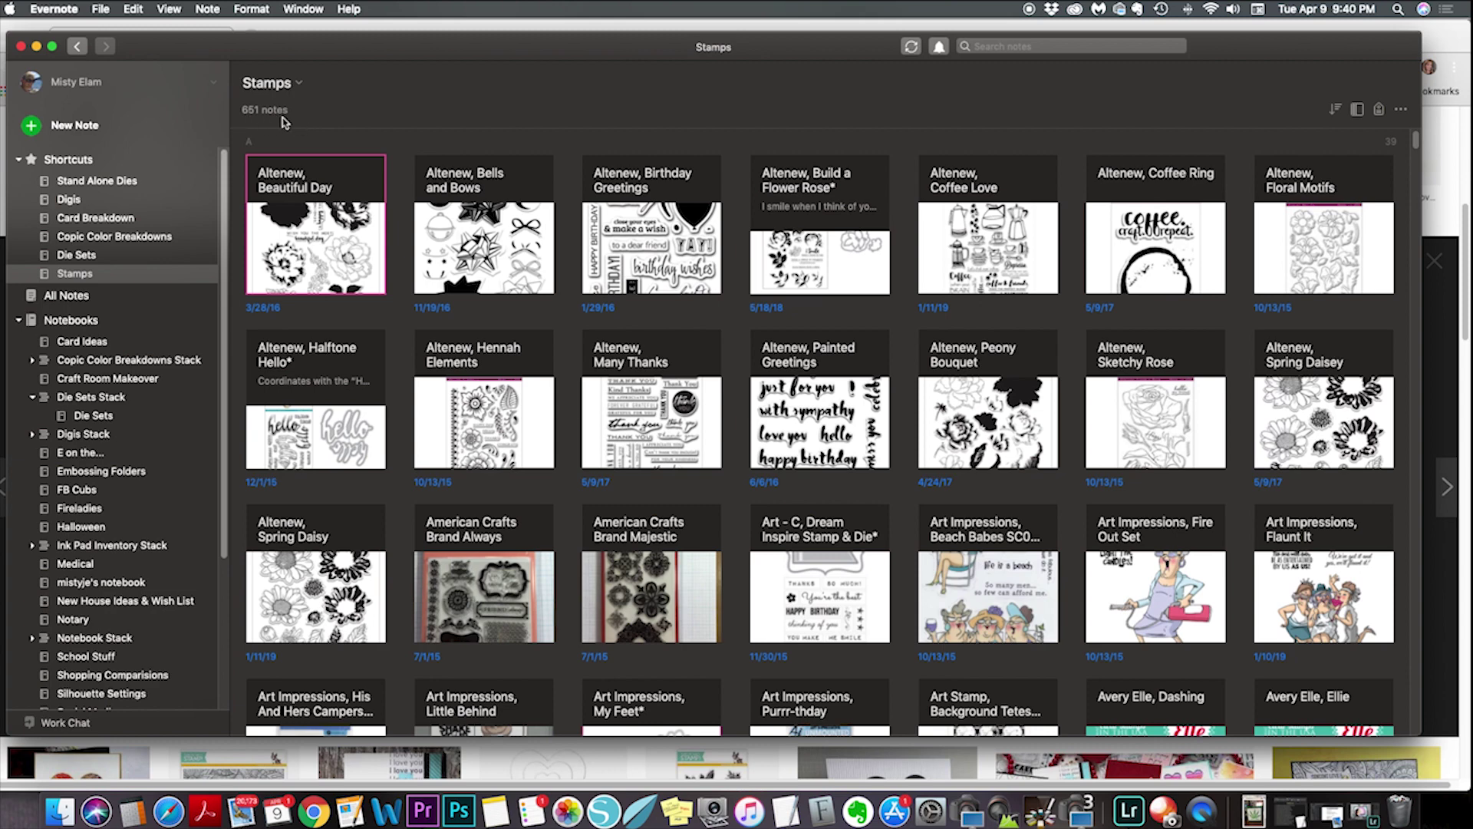
click(71, 126)
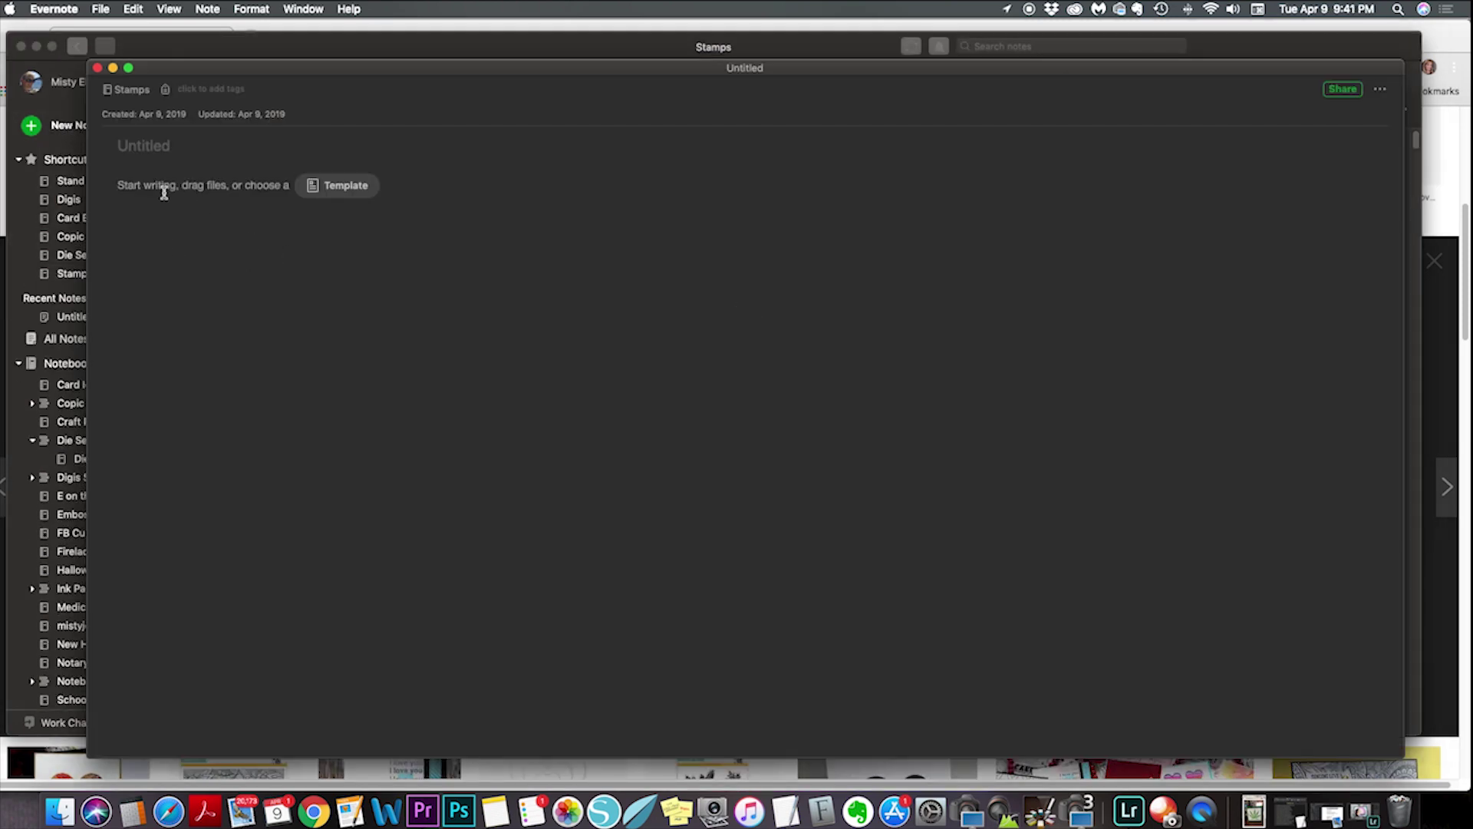
click(145, 190)
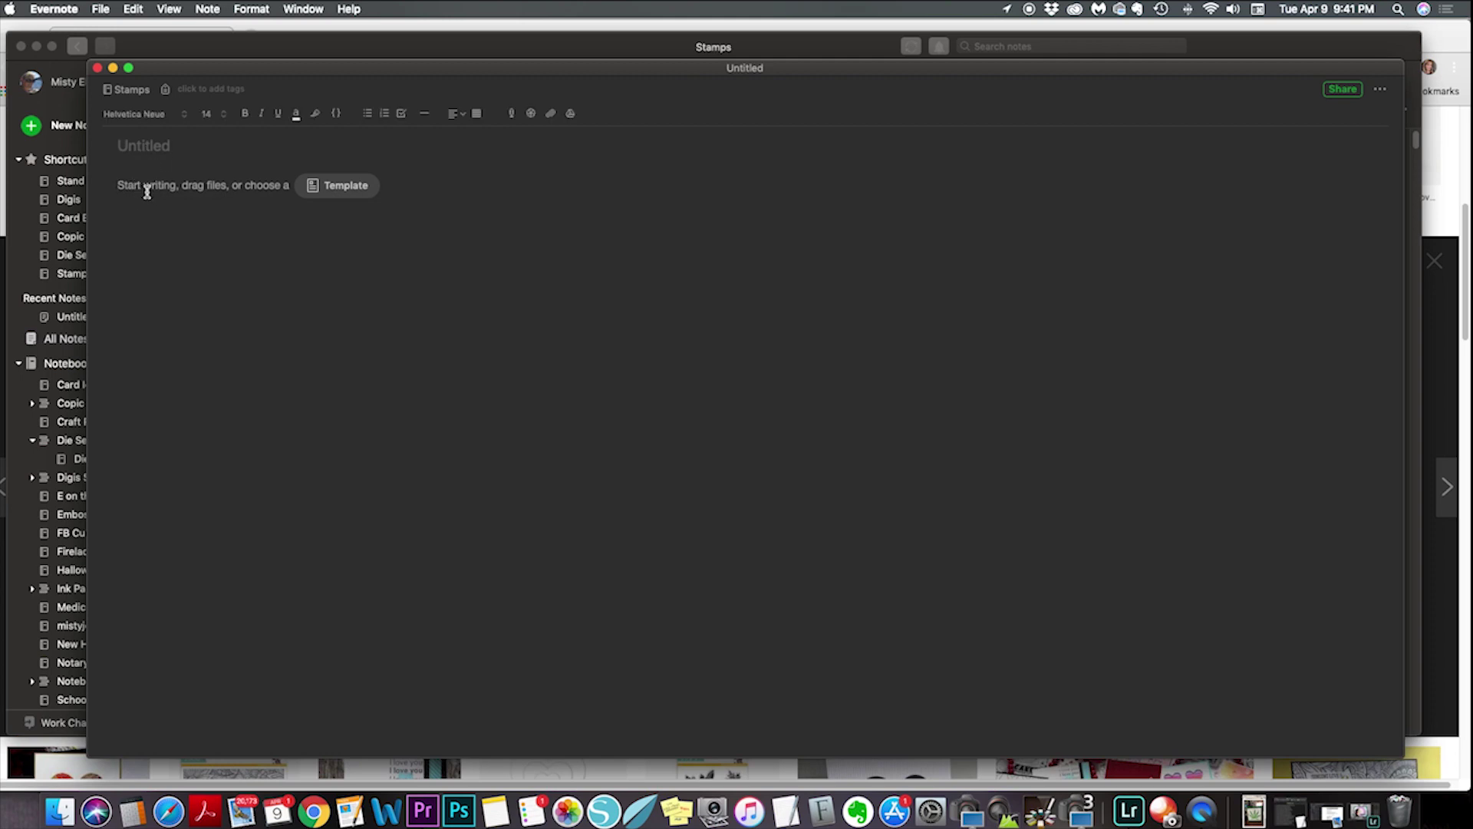
right_click(146, 191)
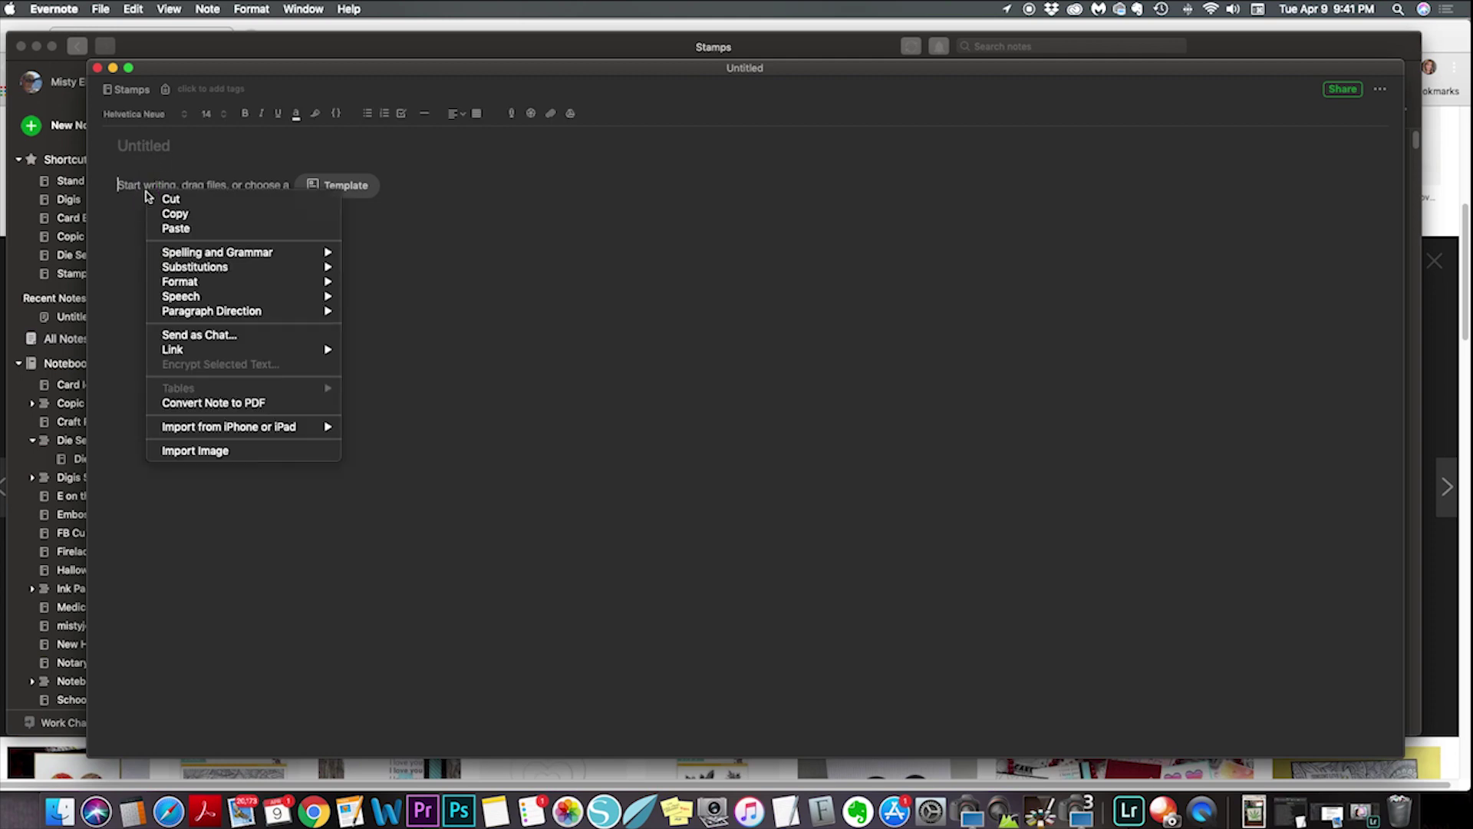
click(181, 230)
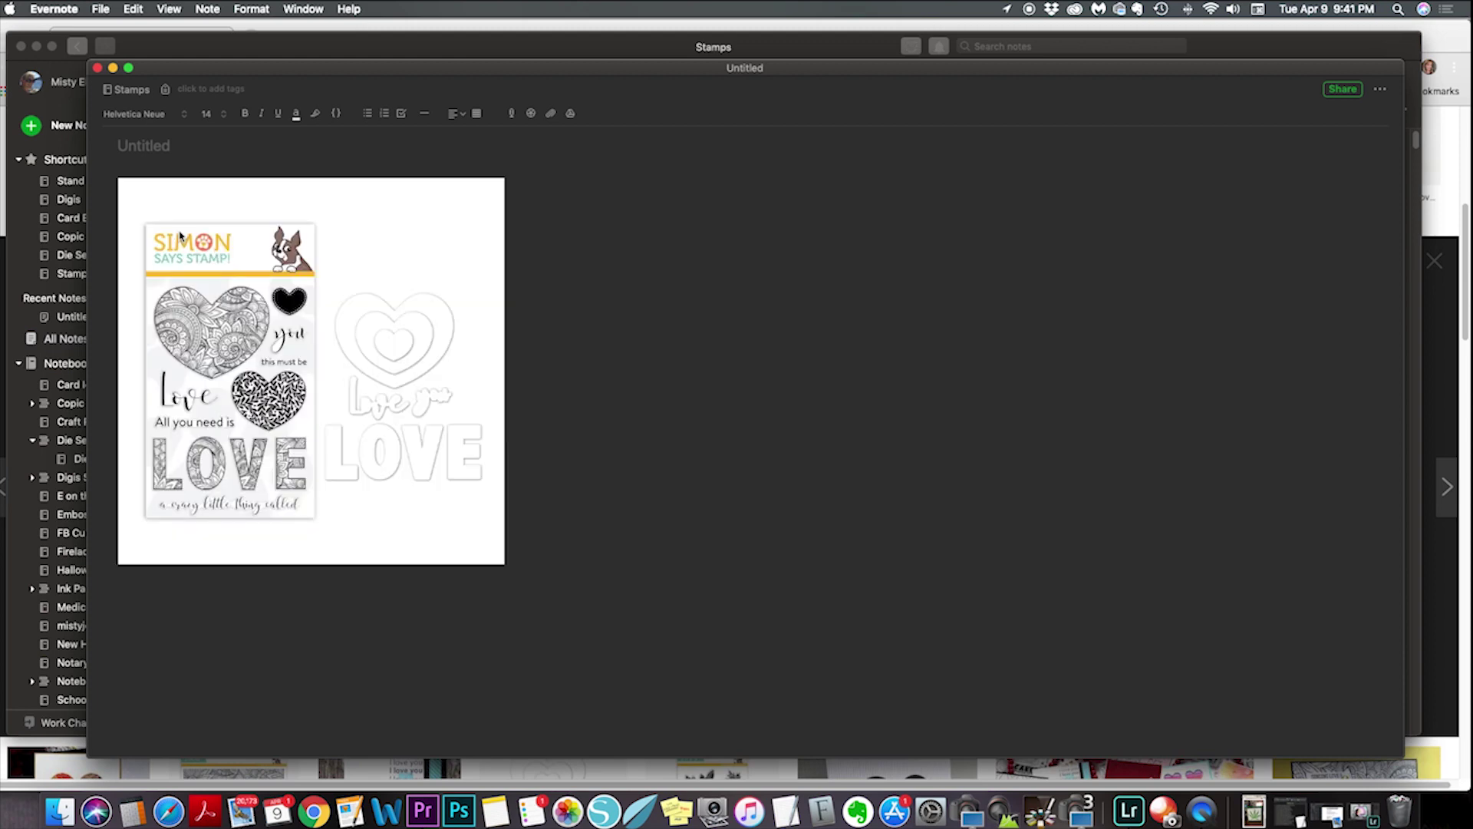
click(501, 564)
drag(504, 569, 537, 598)
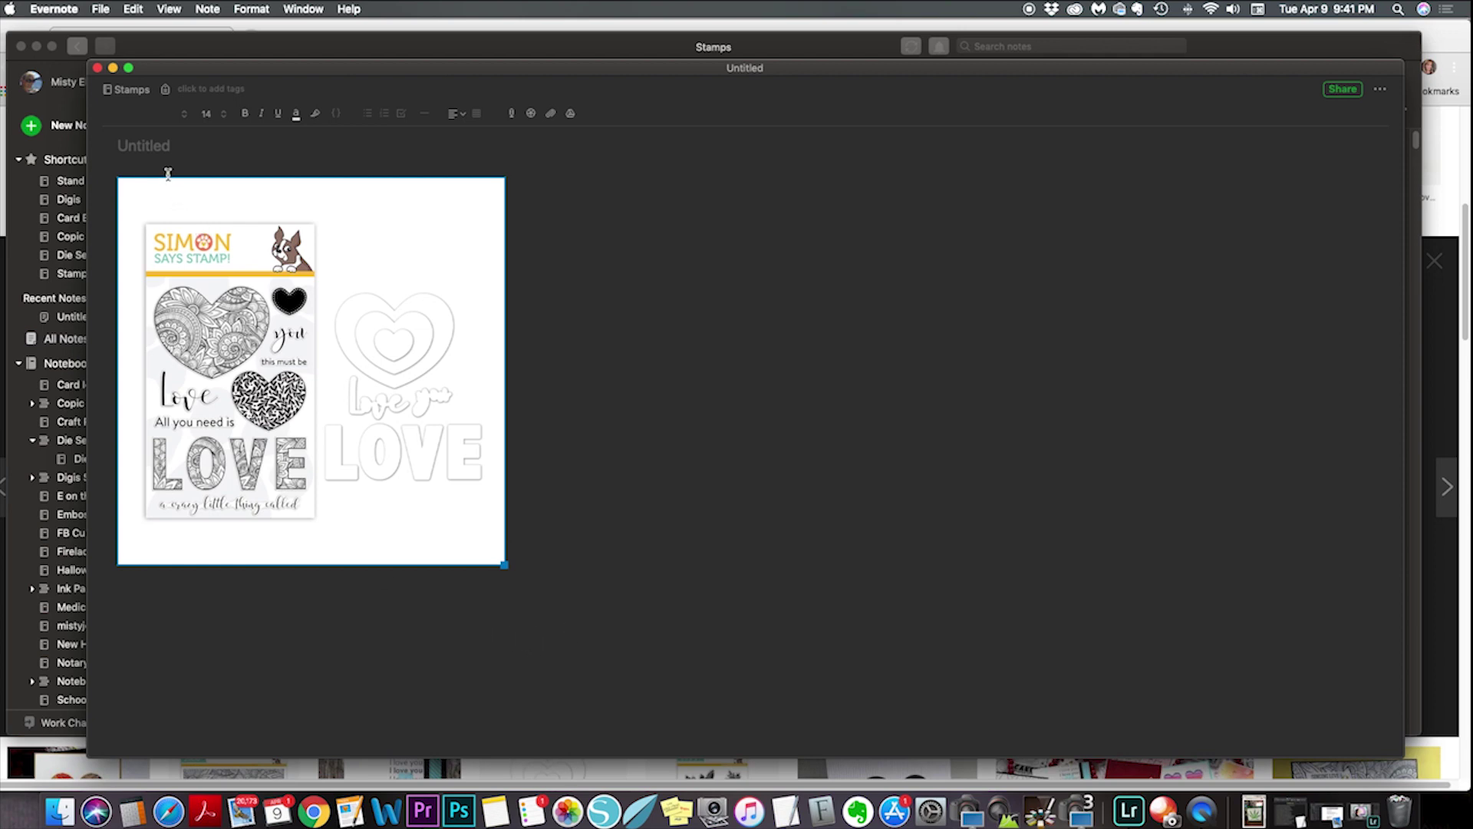
Step: Title the new stamp note "SSS, Ornate Love*"
click(170, 147)
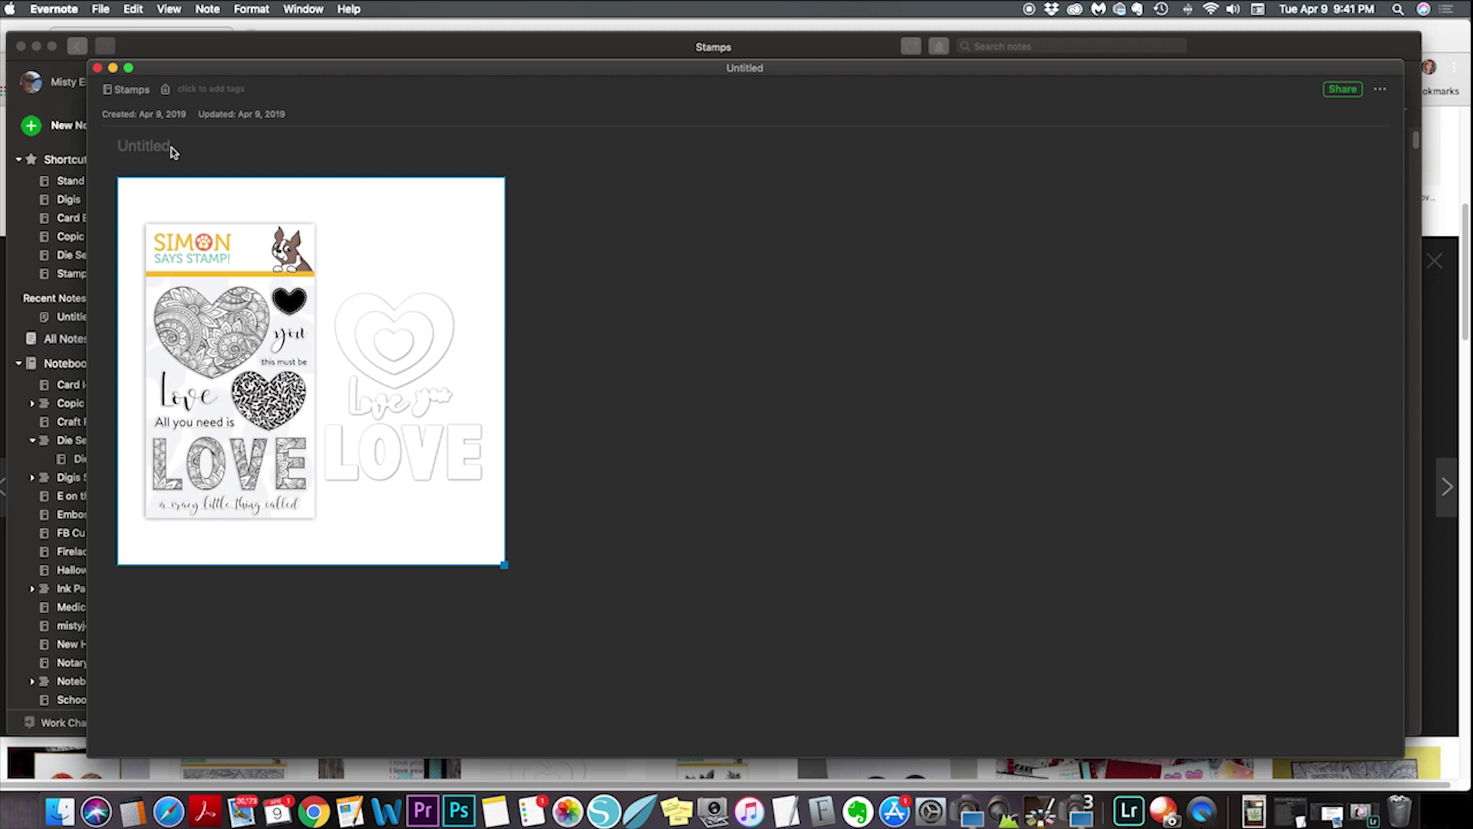
text(sss, ornate Love)
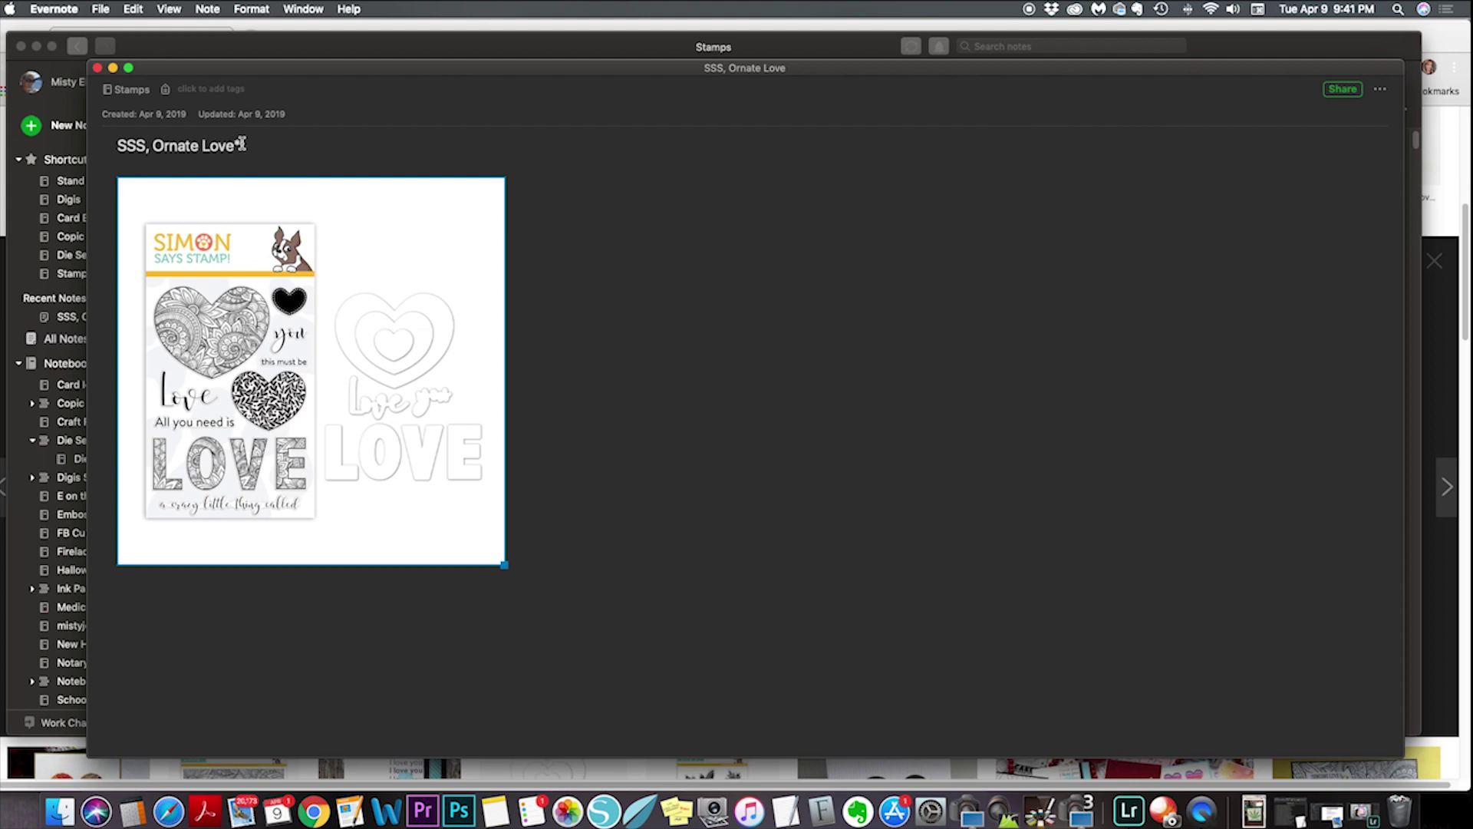
text(*)
Step: Tag the note with the company and set names: SSS, Simon Says Stamp and ornate love
click(205, 91)
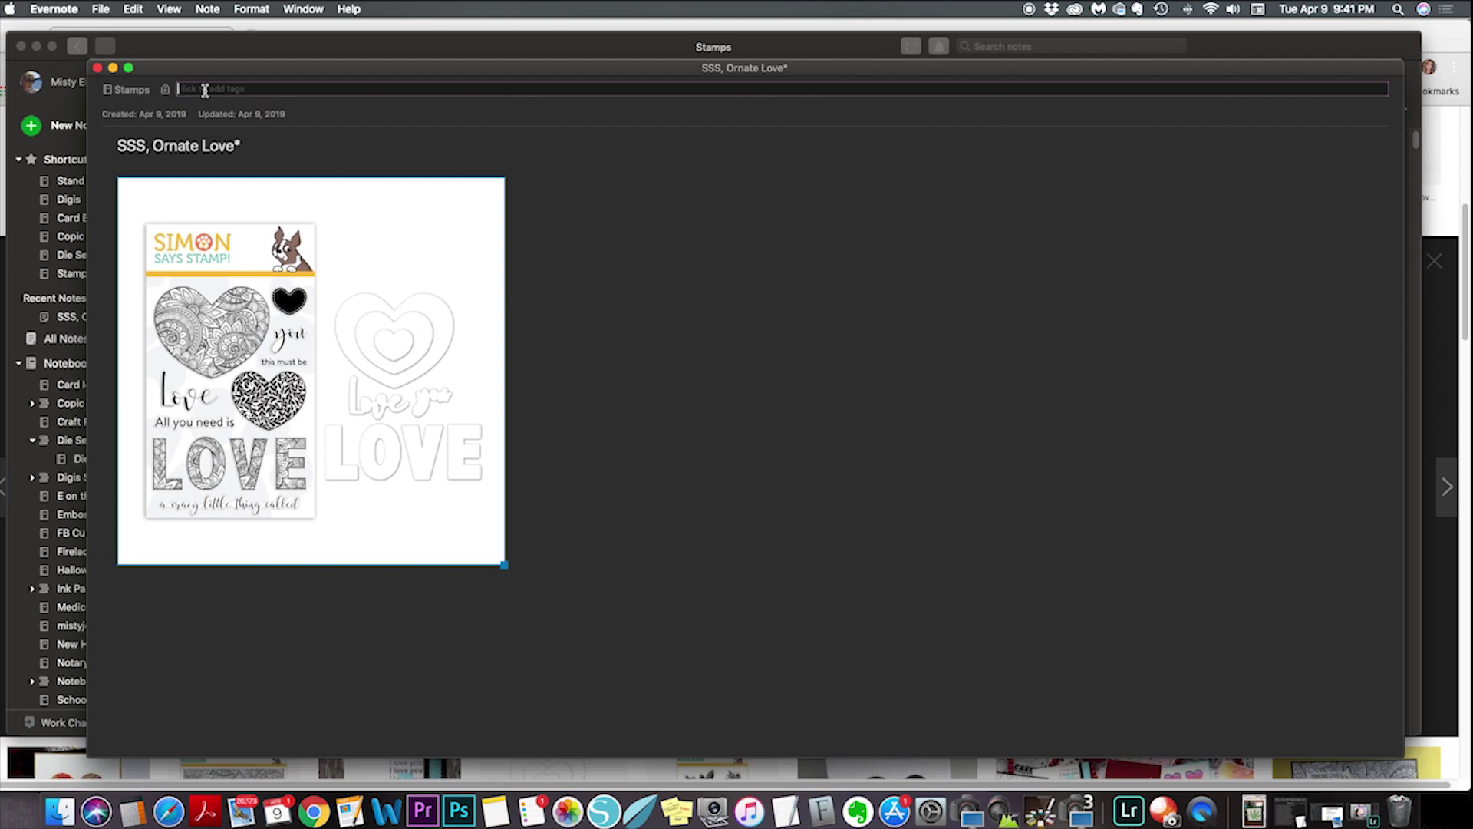
click(205, 90)
text(sss)
key(Return)
text(simon)
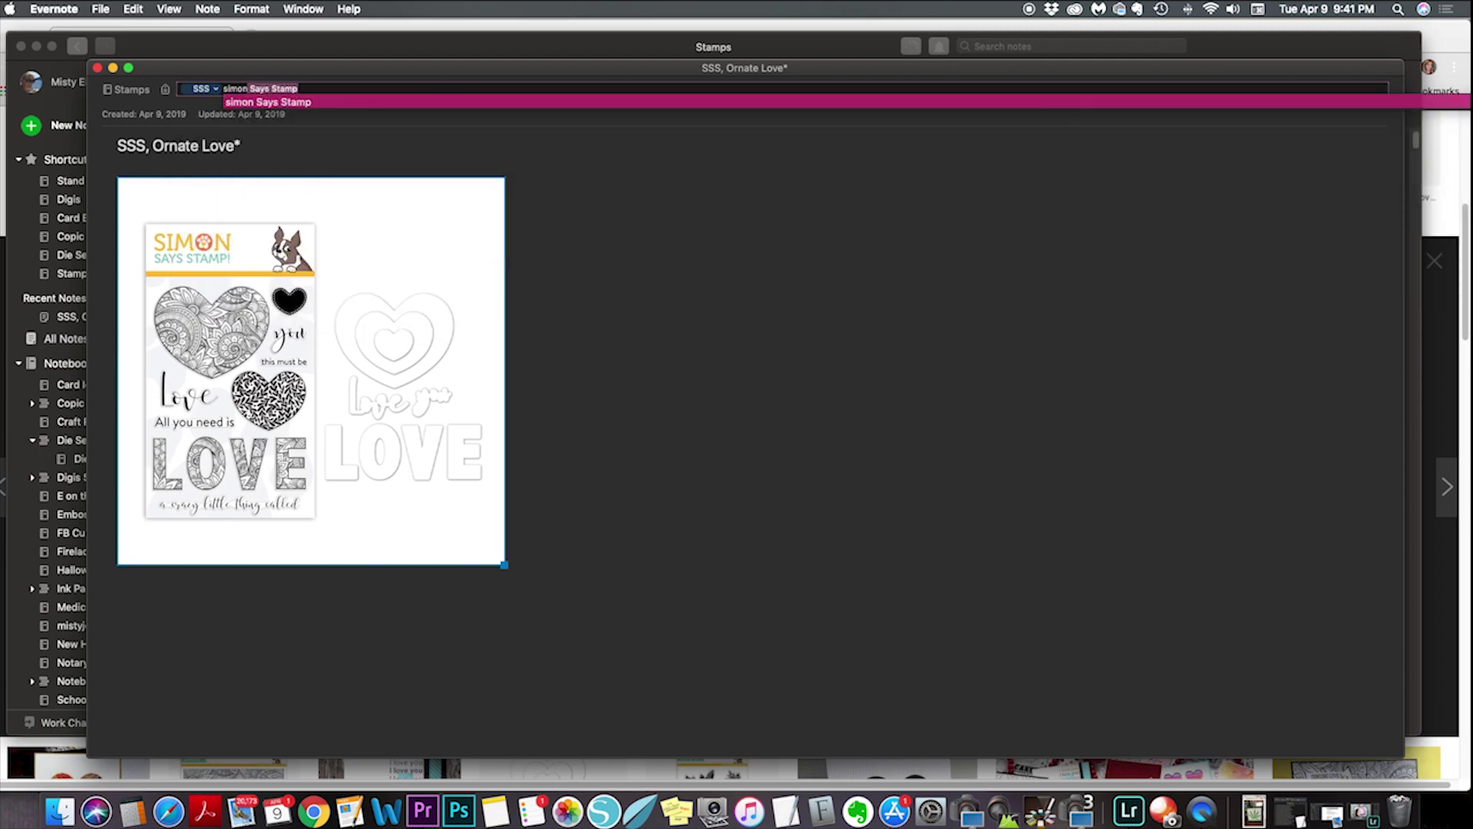
key(Return)
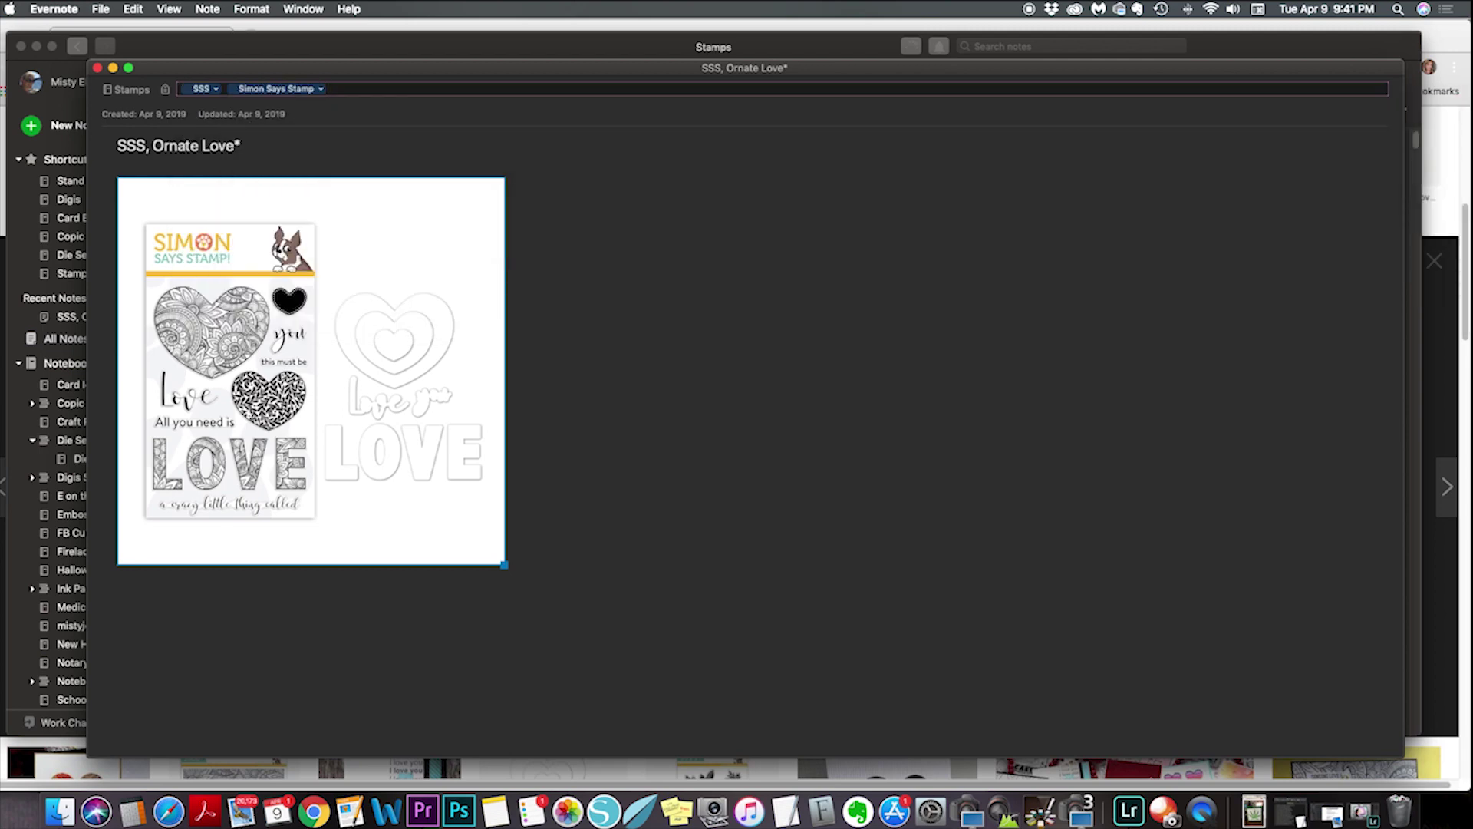
text(ornate lo)
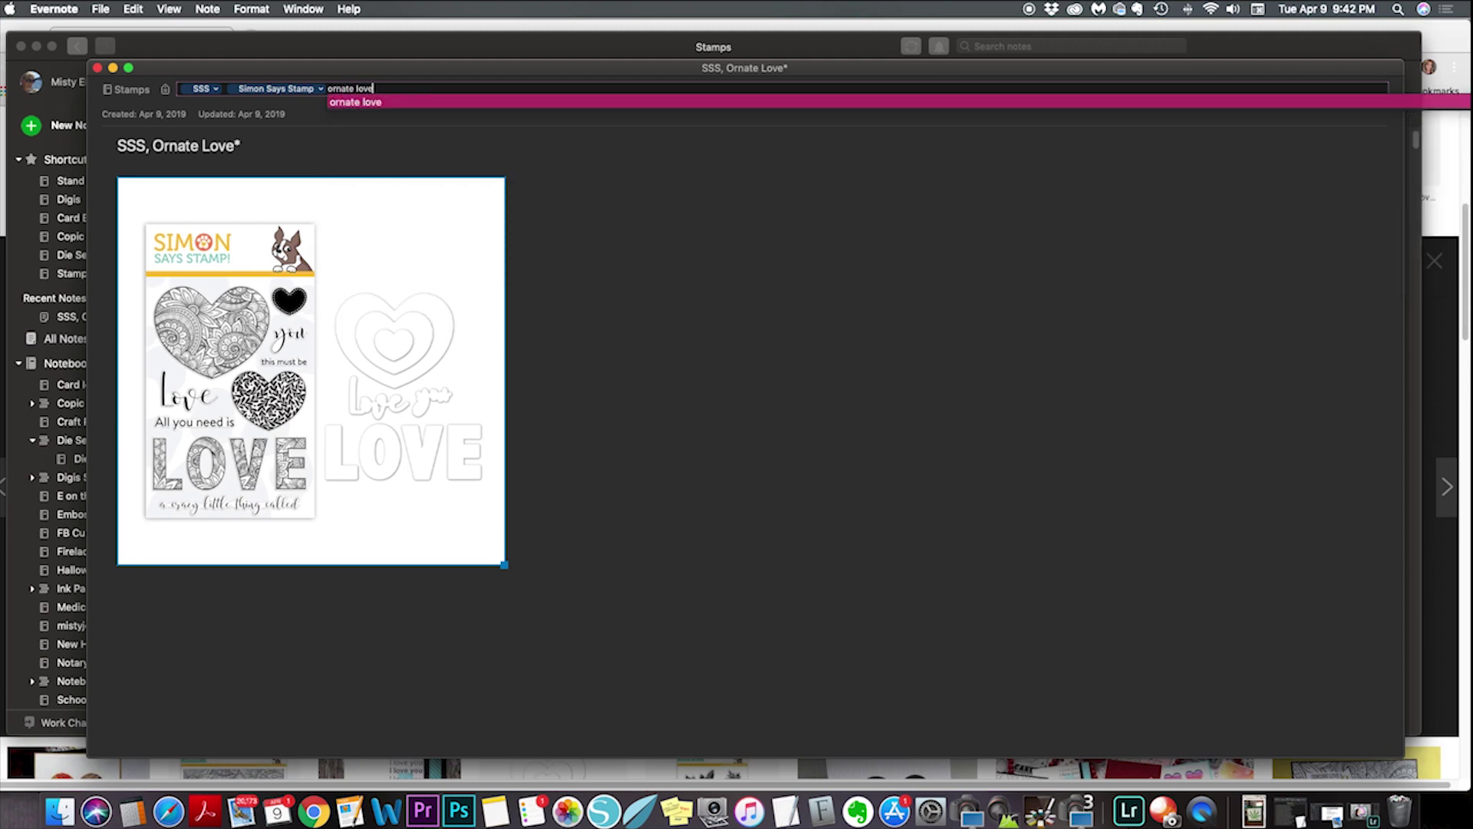
text(ve)
key(Return)
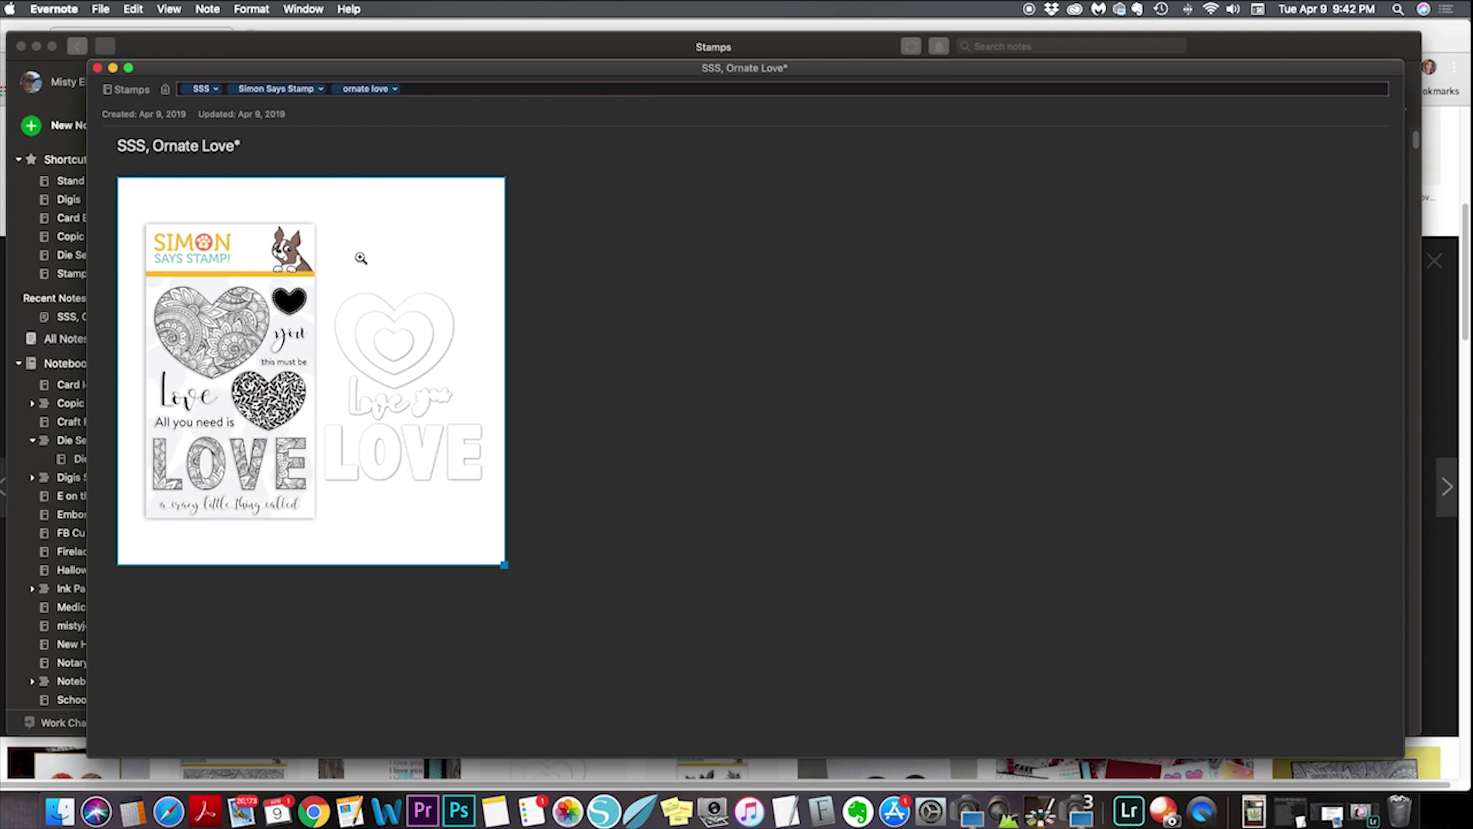
Step: Add tags for the stamped sentiments You, this must be and Love
text(you)
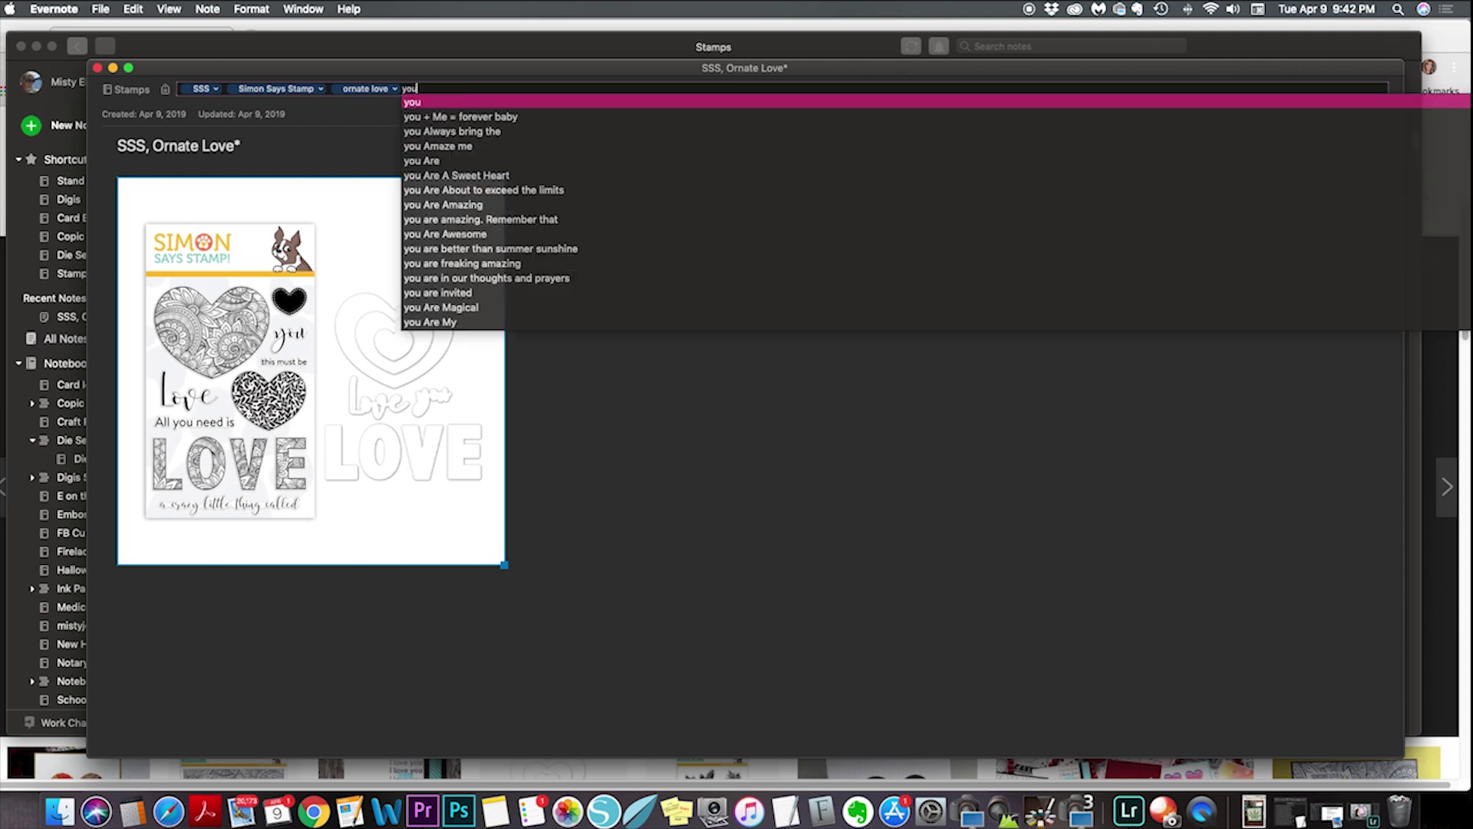
key(Return)
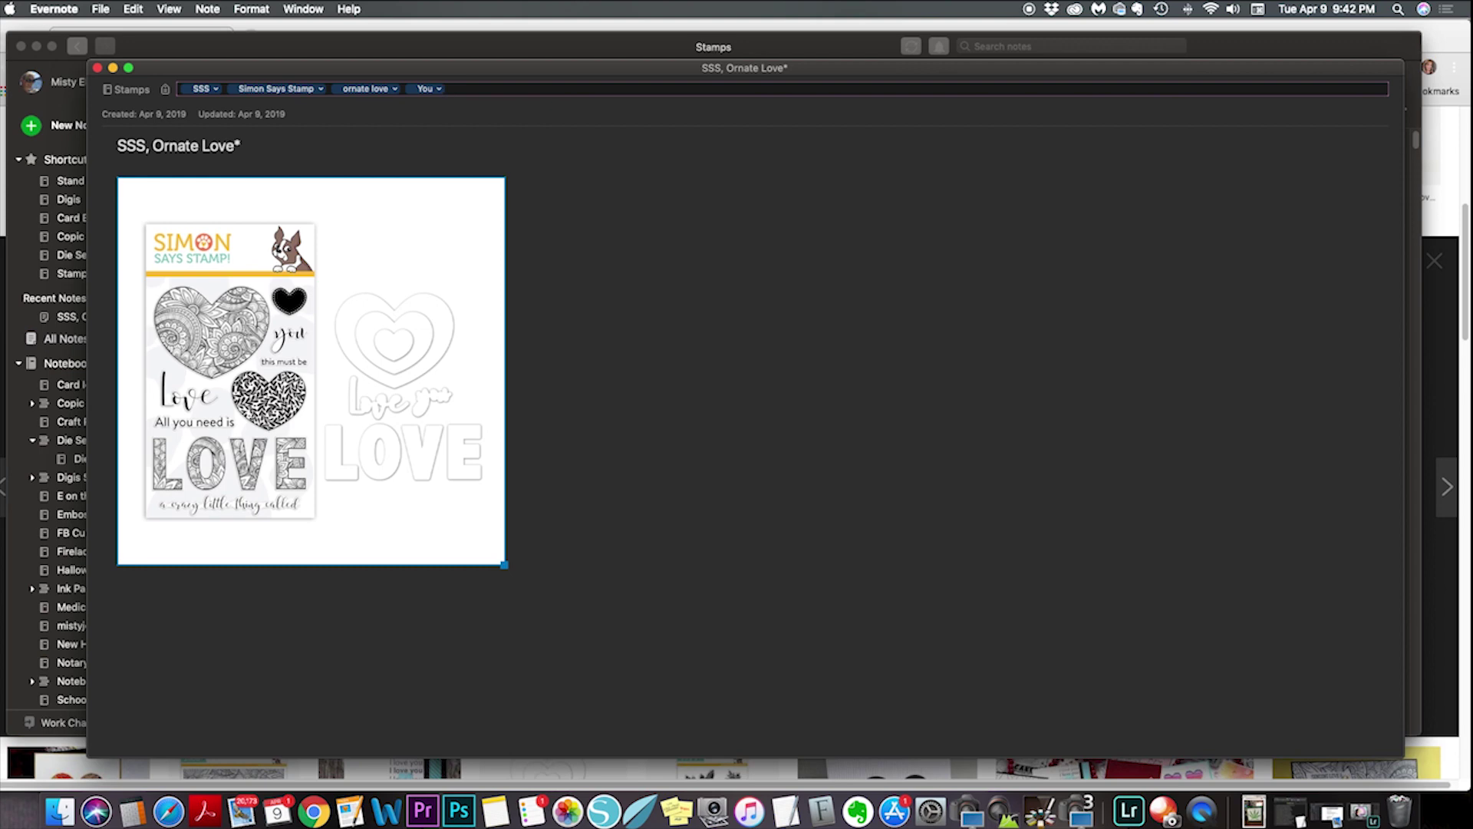
text(this must be)
key(Return)
text(love)
key(Return)
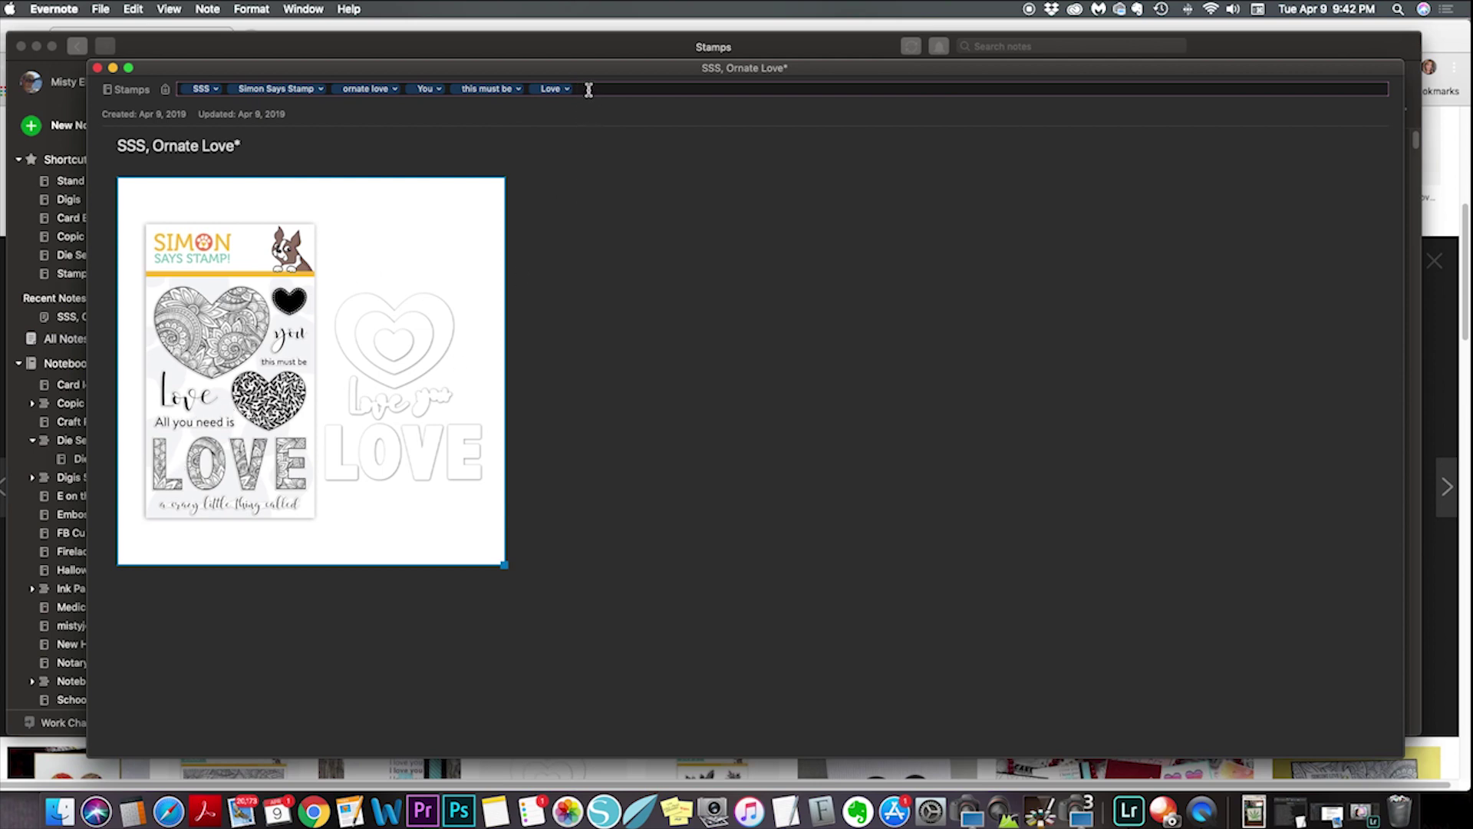
Step: Try to add the love tag to the note a second time
text(love)
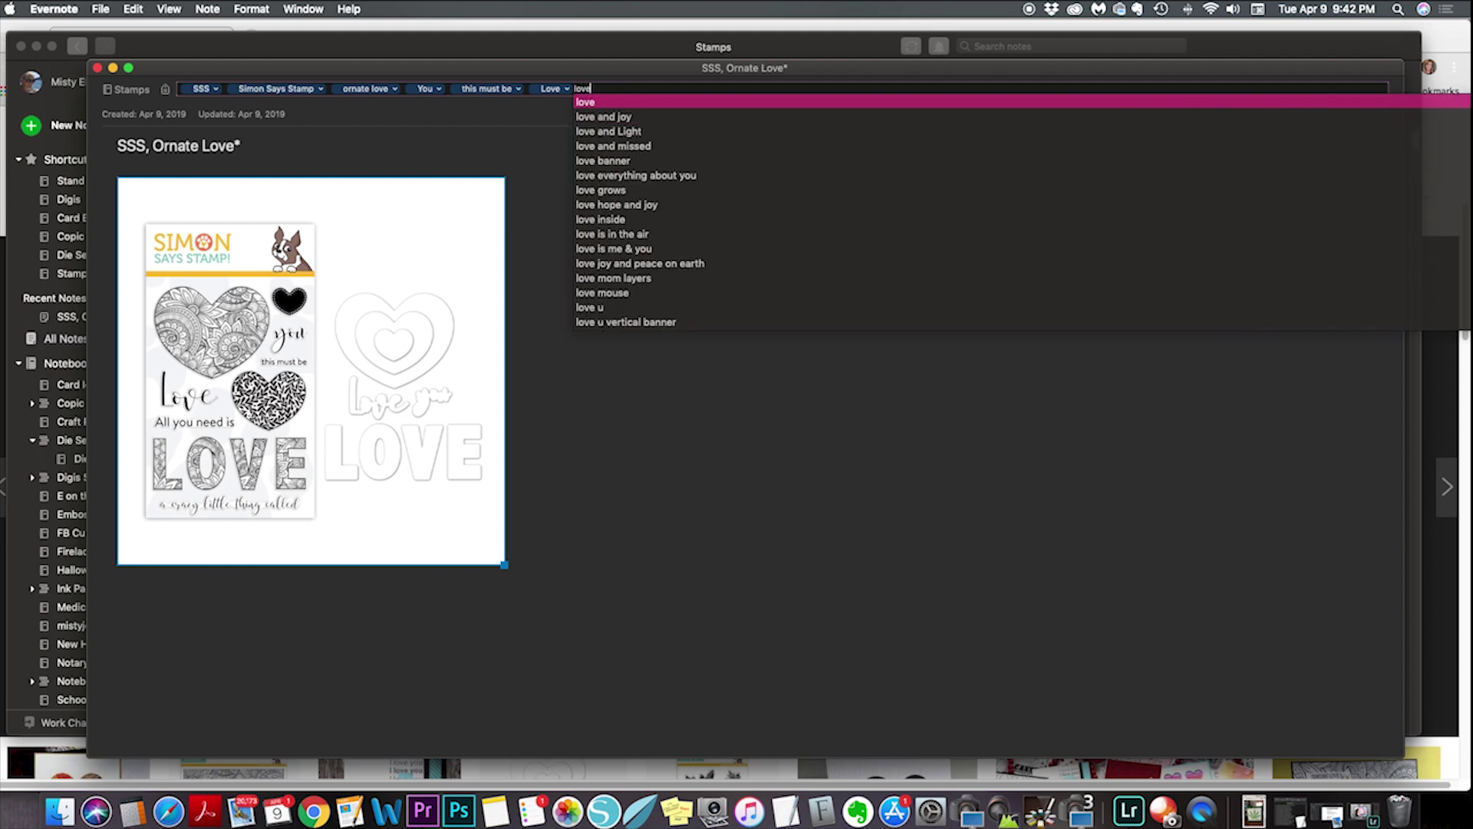
key(Return)
text(love)
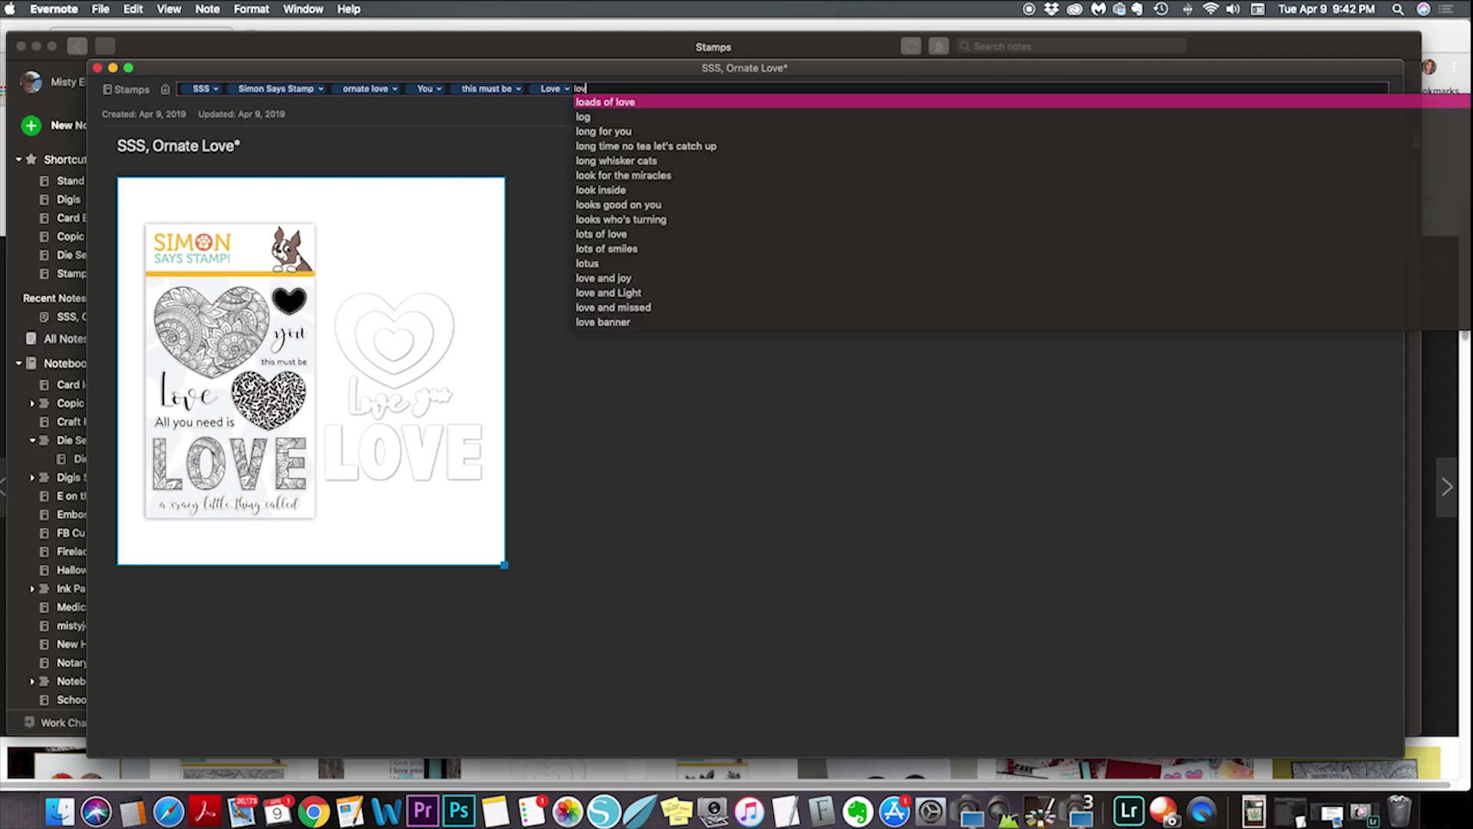
key(Return)
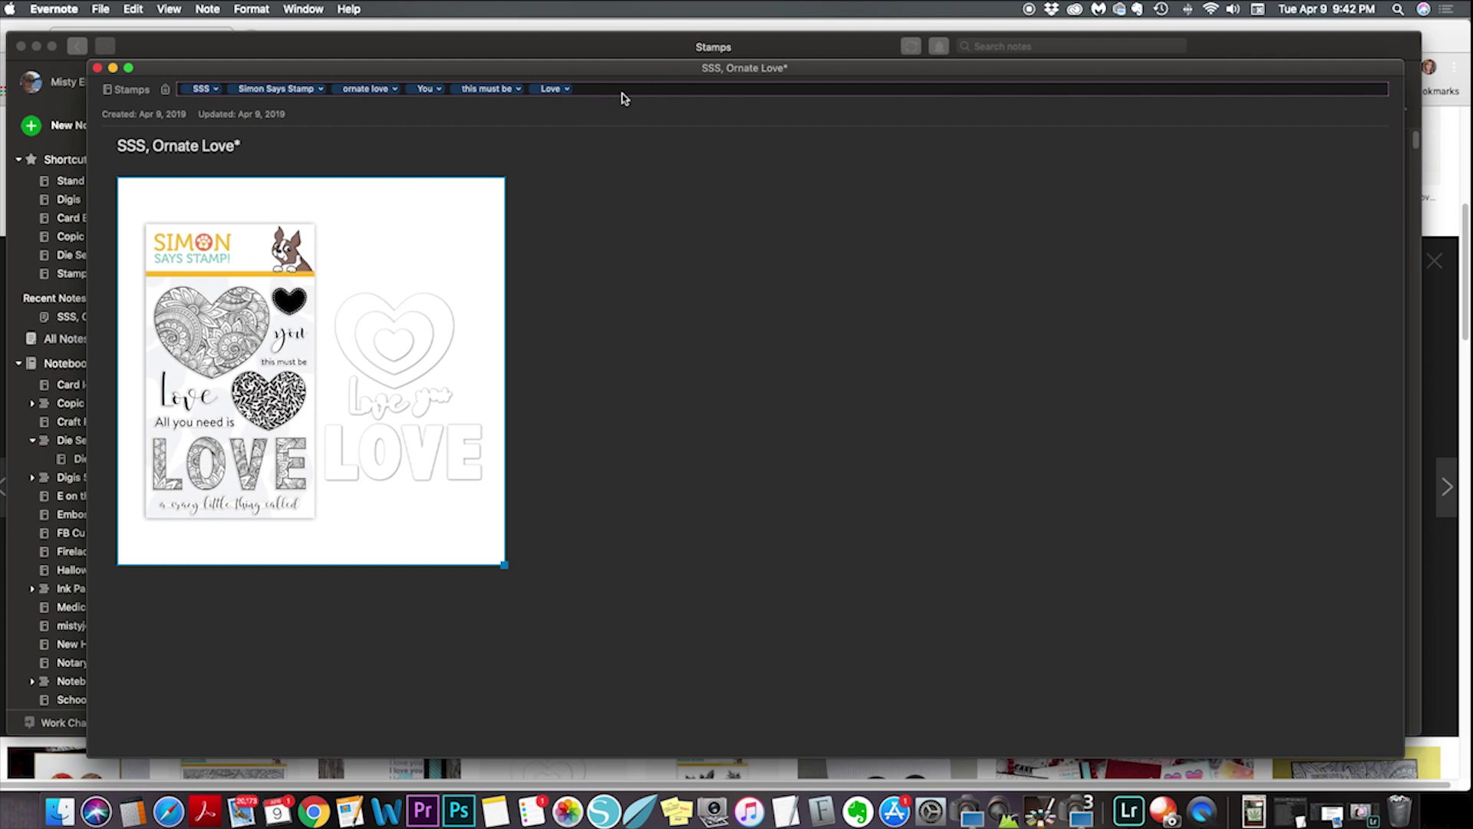
Step: Add tags for the remaining sentiments "all you need is" and "a crazy little thing called"
text(all yuou need is)
key(Return)
text(a crazy)
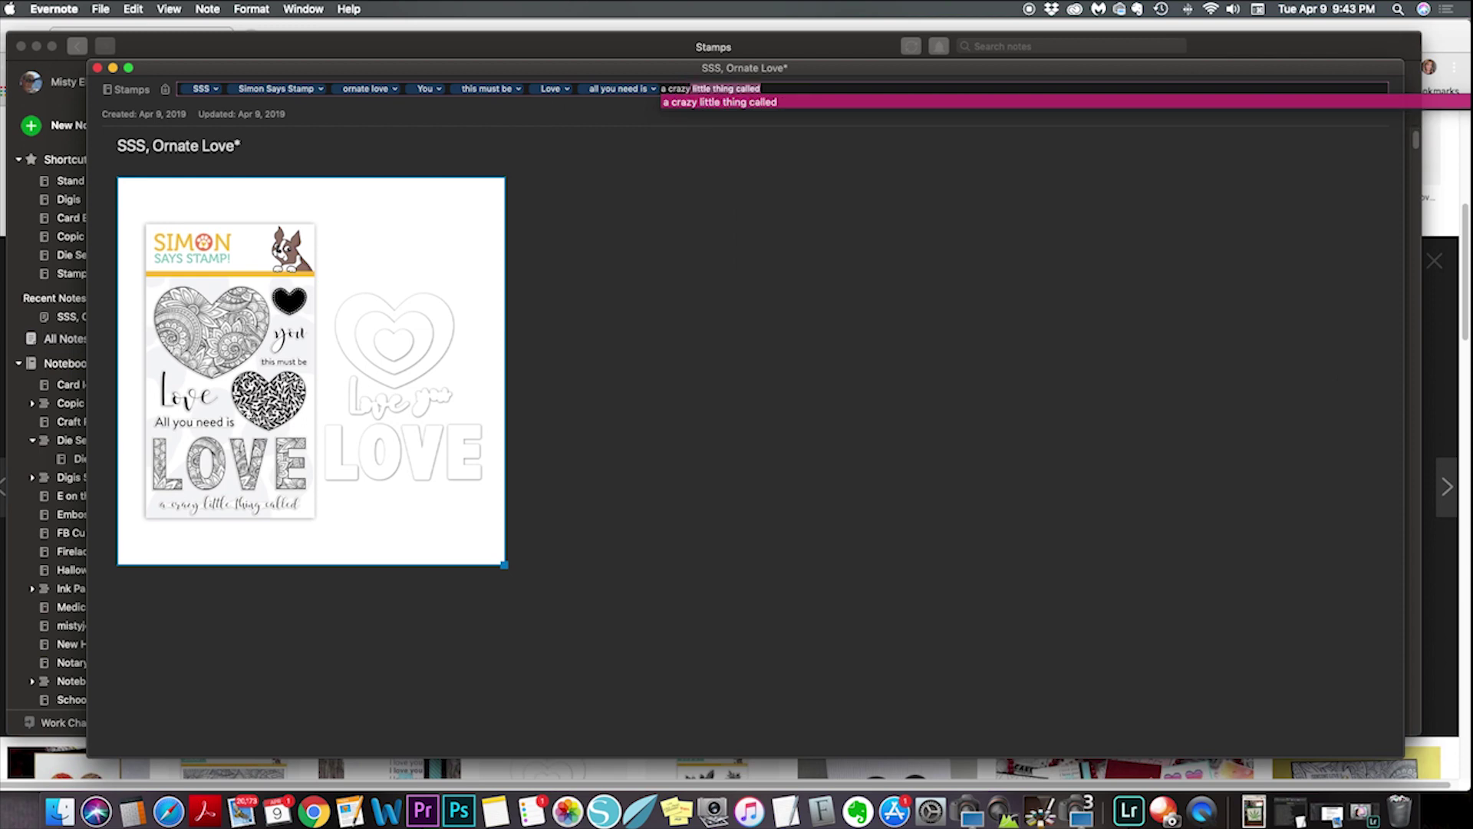
click(731, 102)
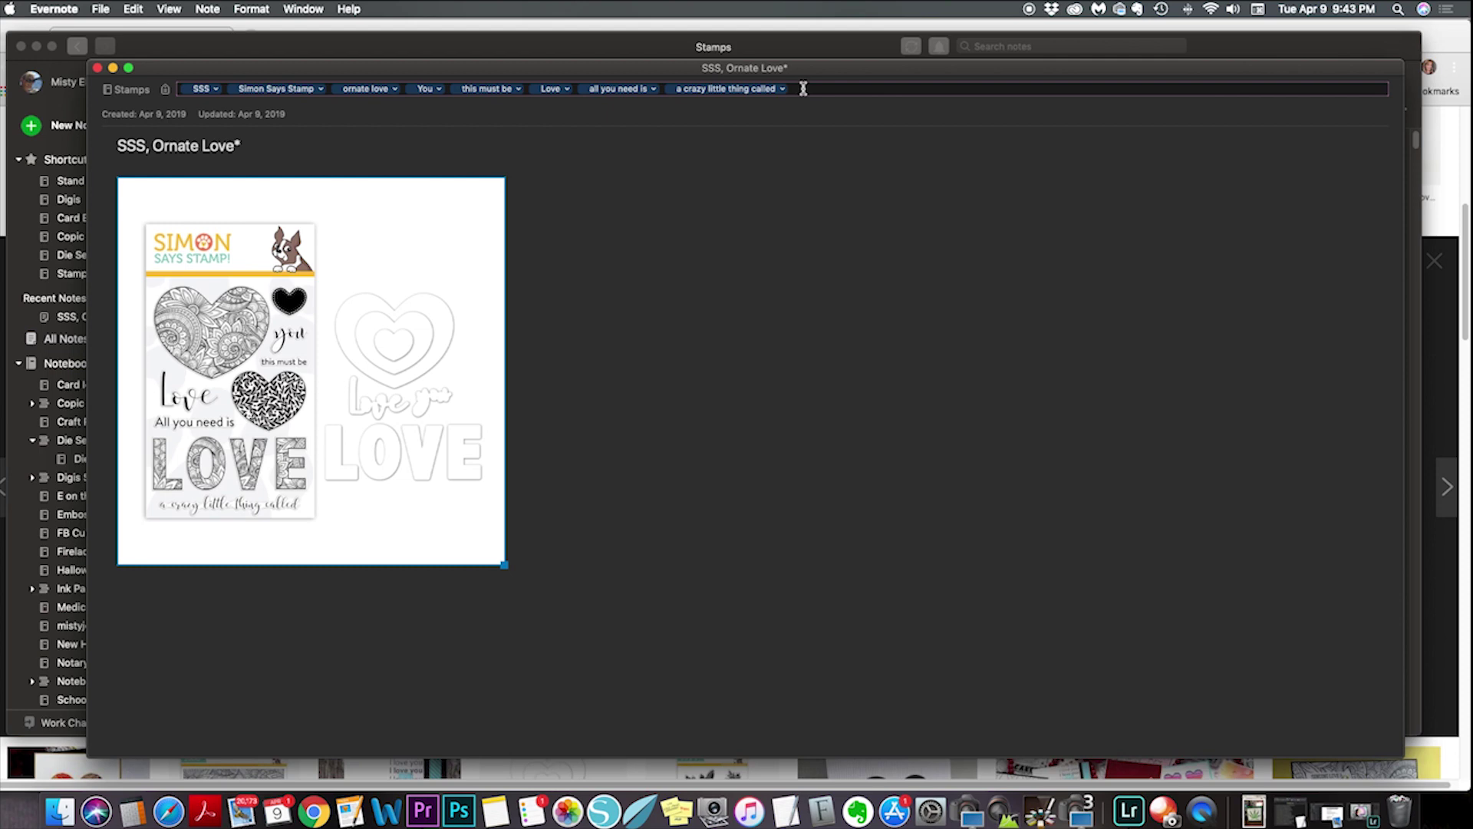
Step: Add the image tags Hearts and "hearts with designs", and close the note
text(heart)
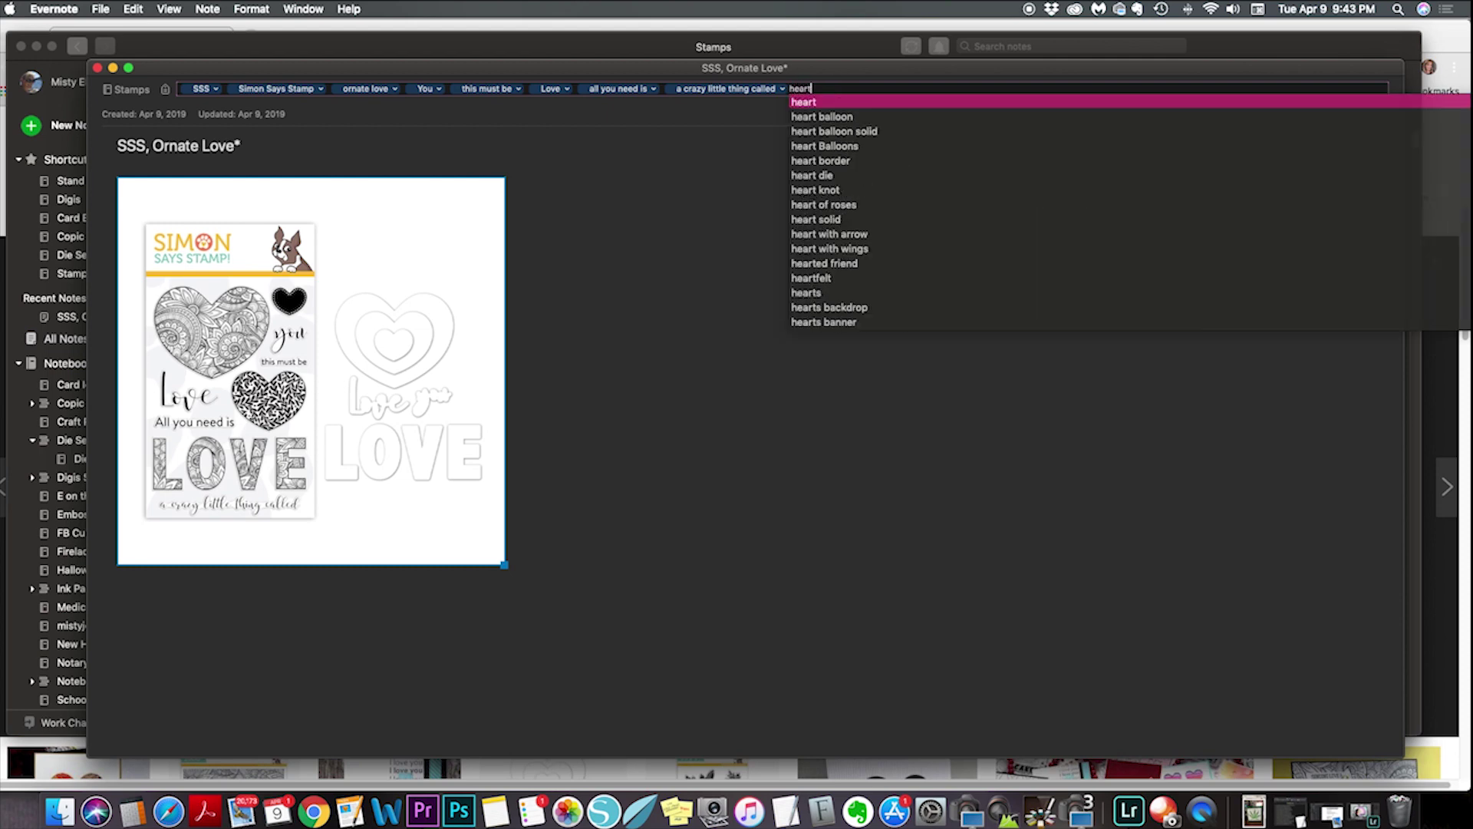
text(s)
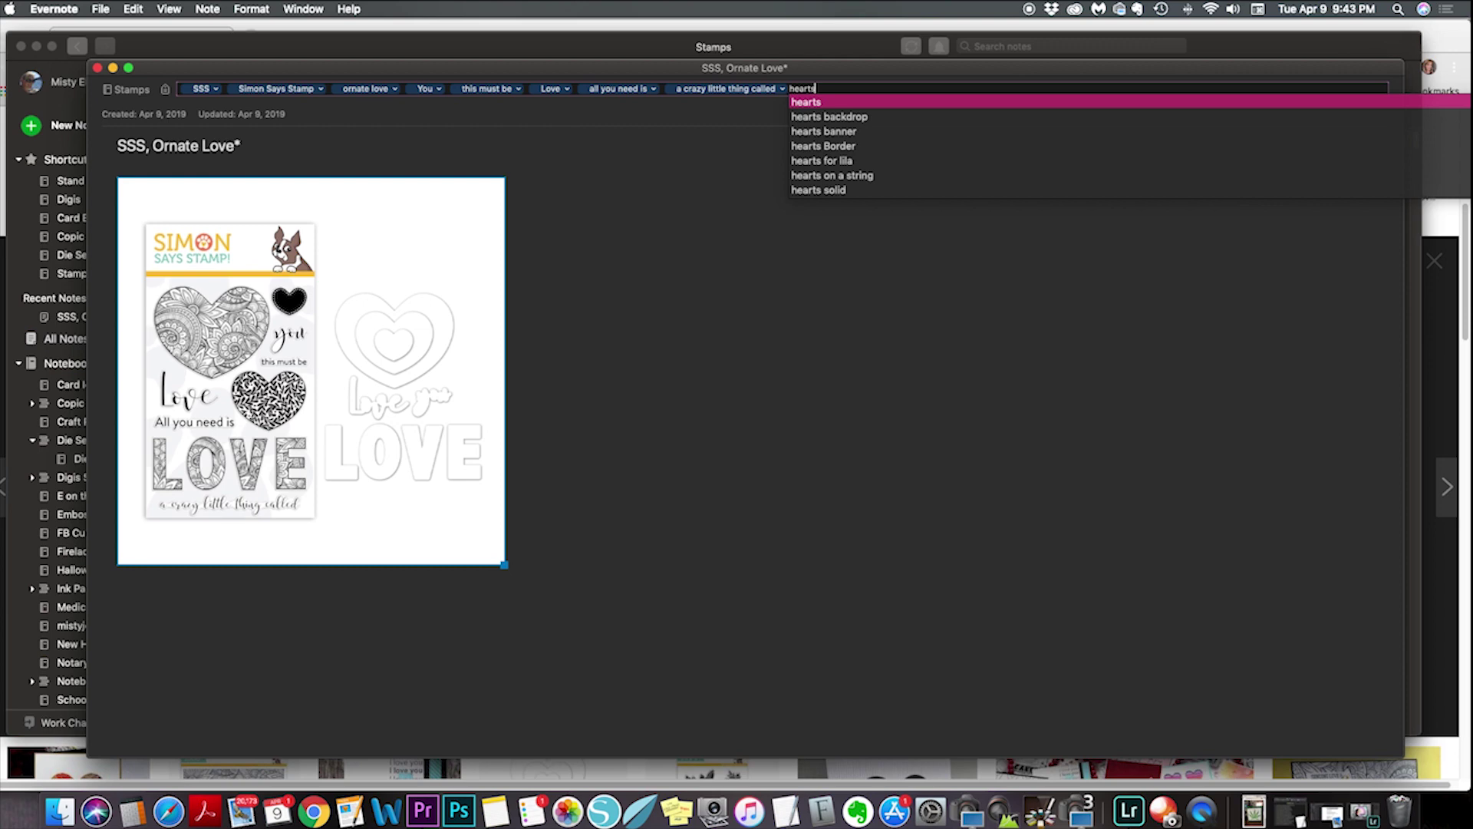
key(Return)
text(hearts with design)
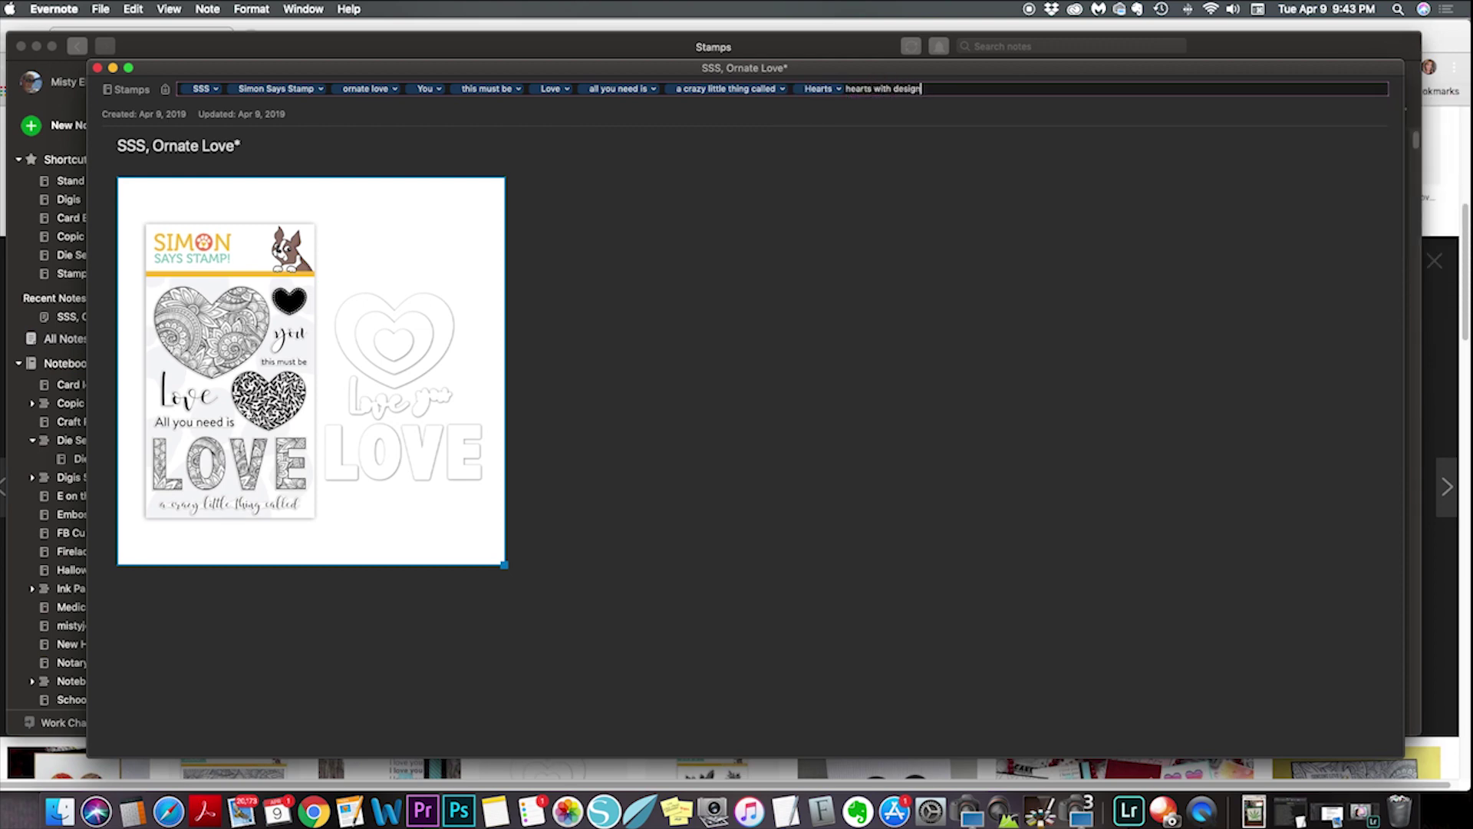
text(s)
key(Return)
click(97, 69)
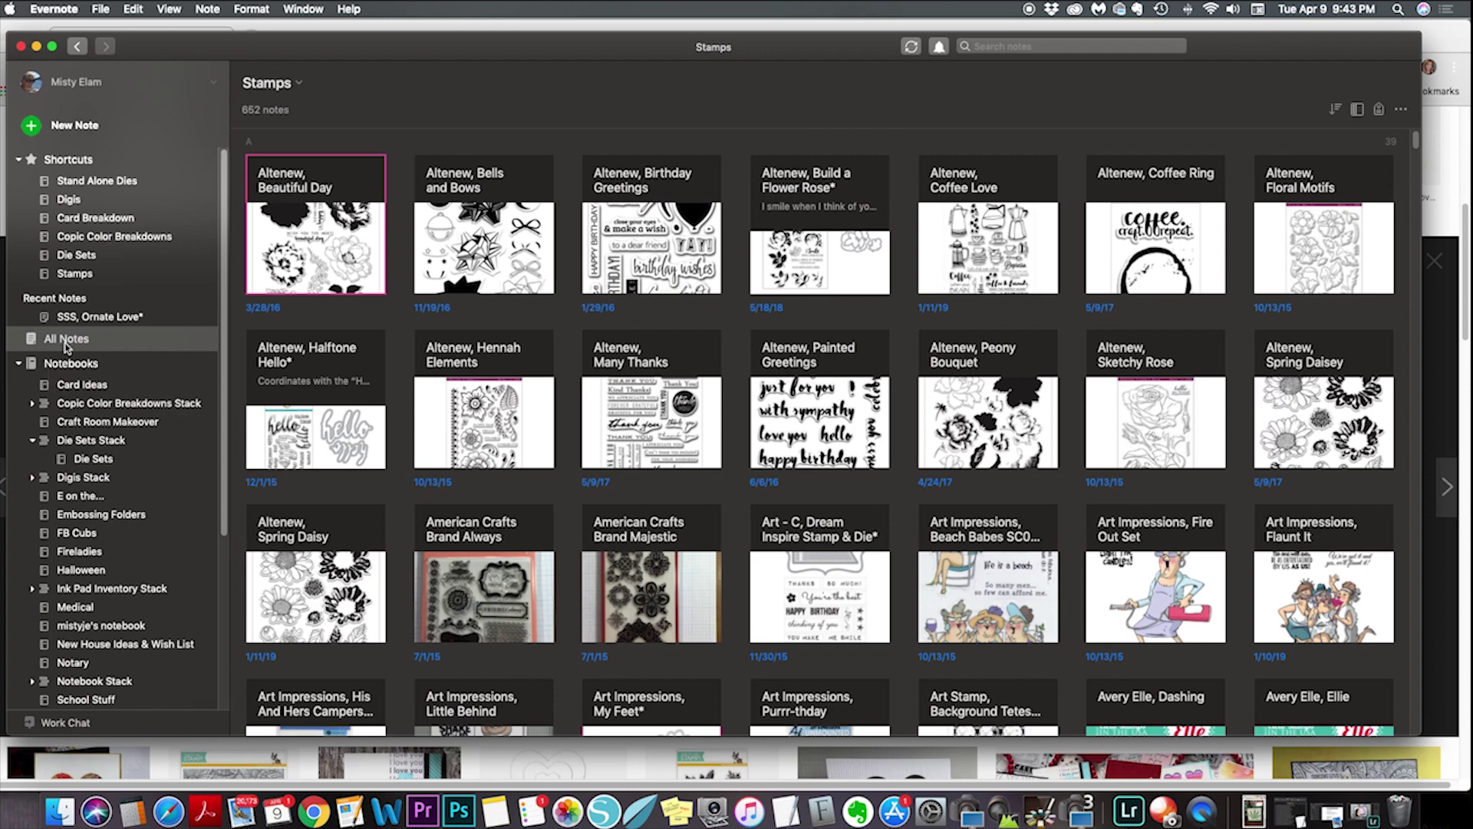
Step: Create another new note and move it to the Die Sets notebook
click(93, 132)
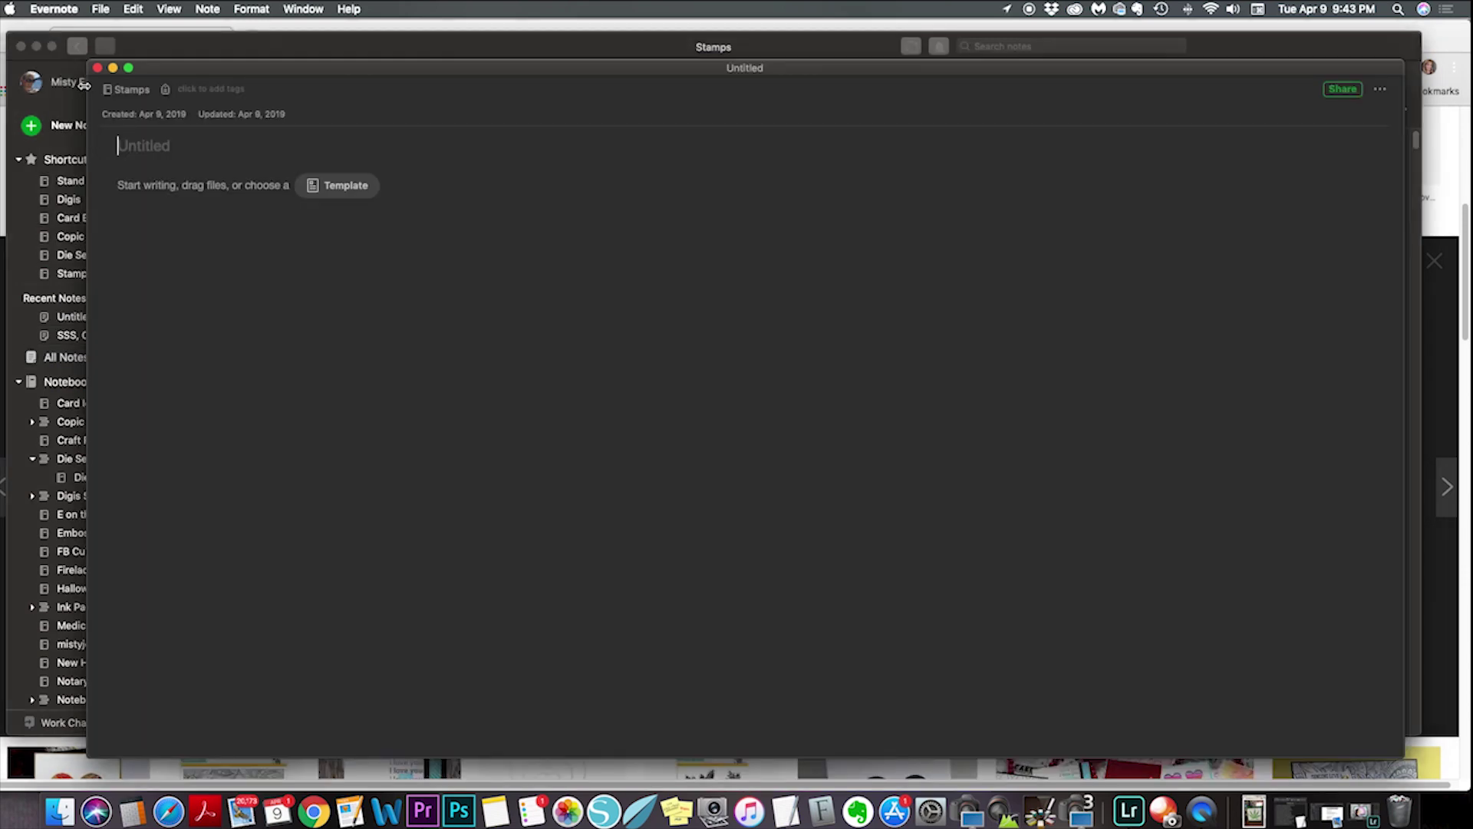
click(137, 93)
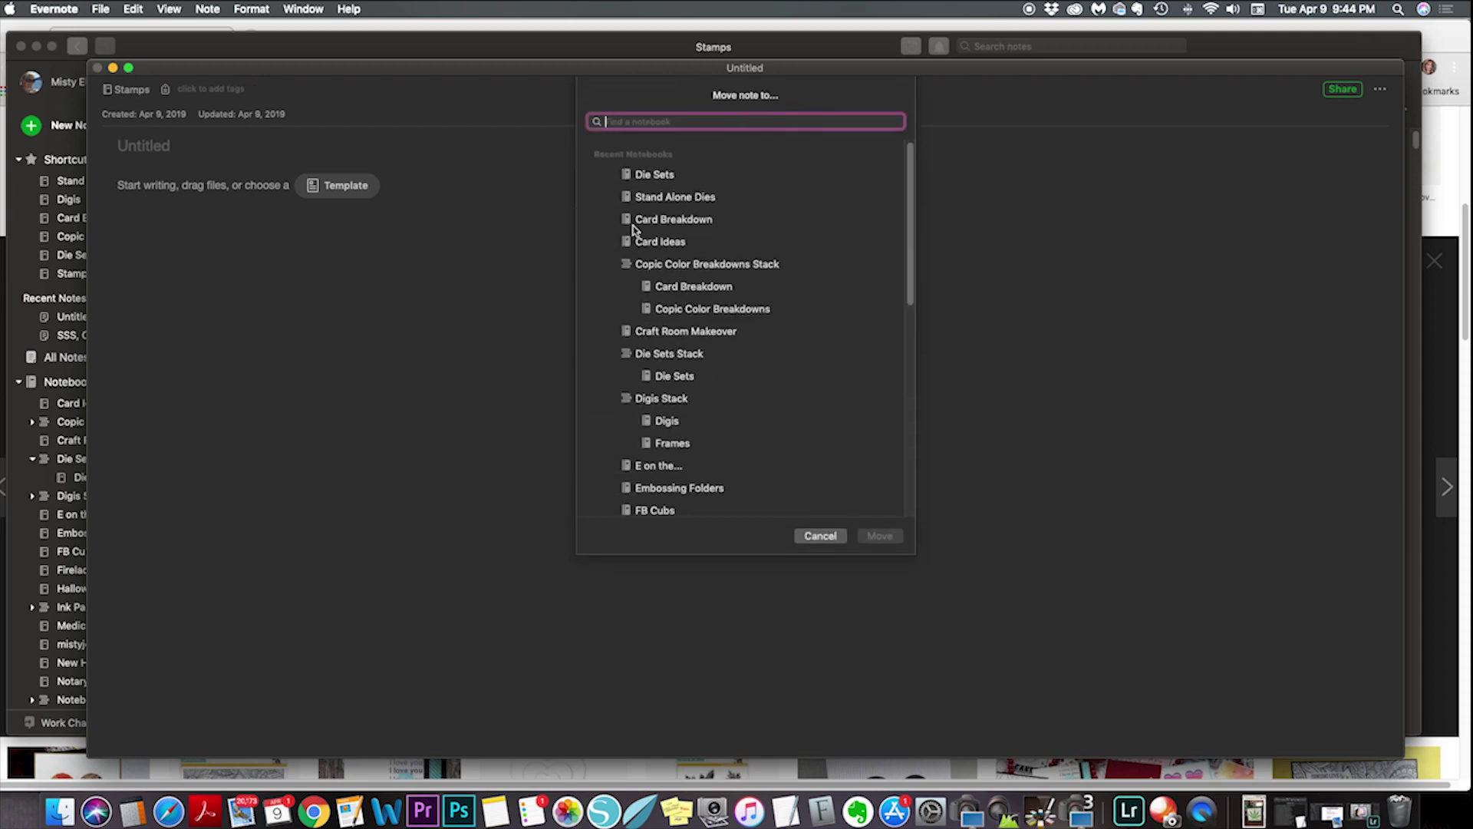
click(655, 178)
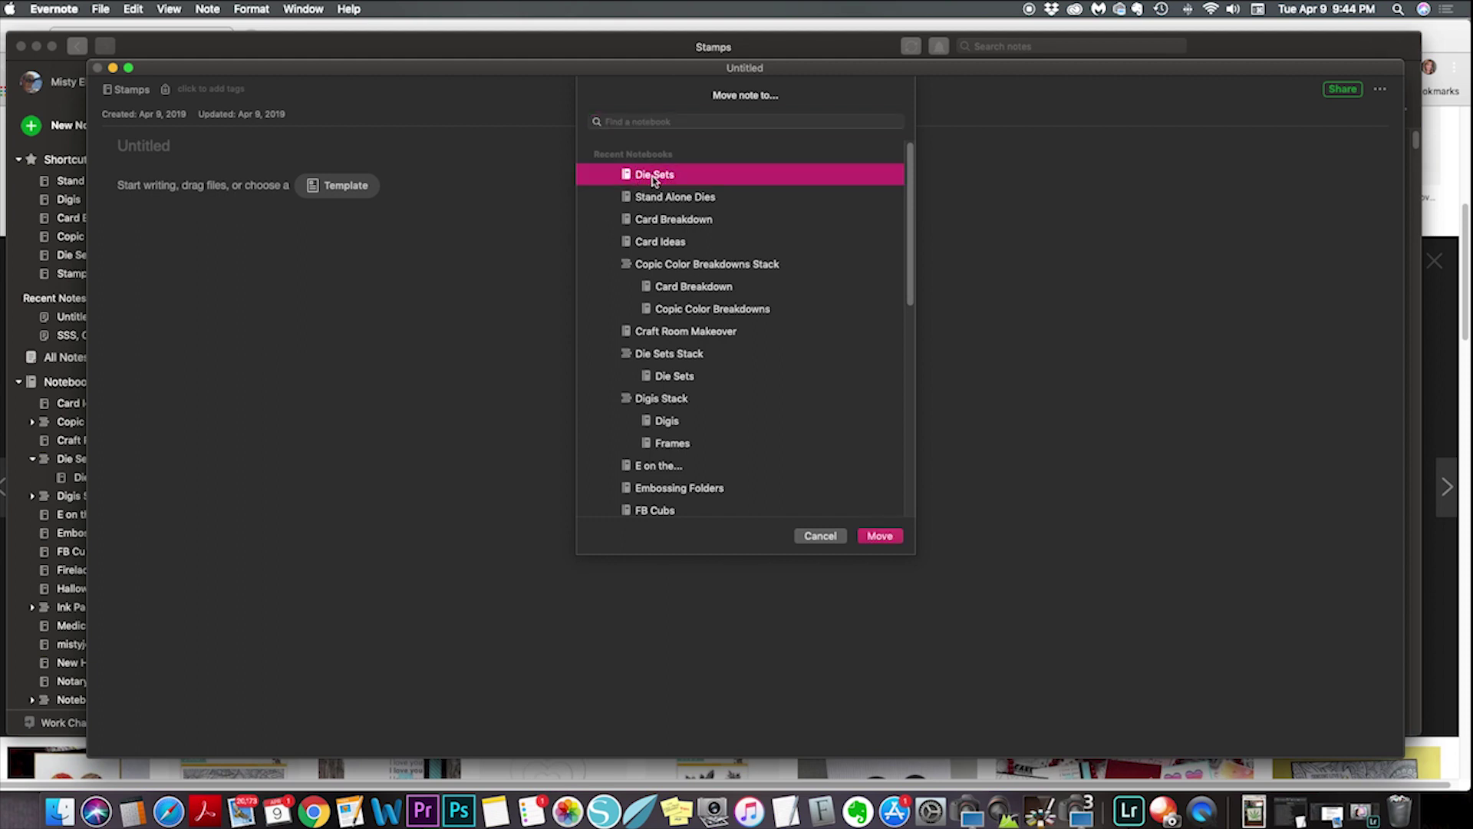
click(880, 537)
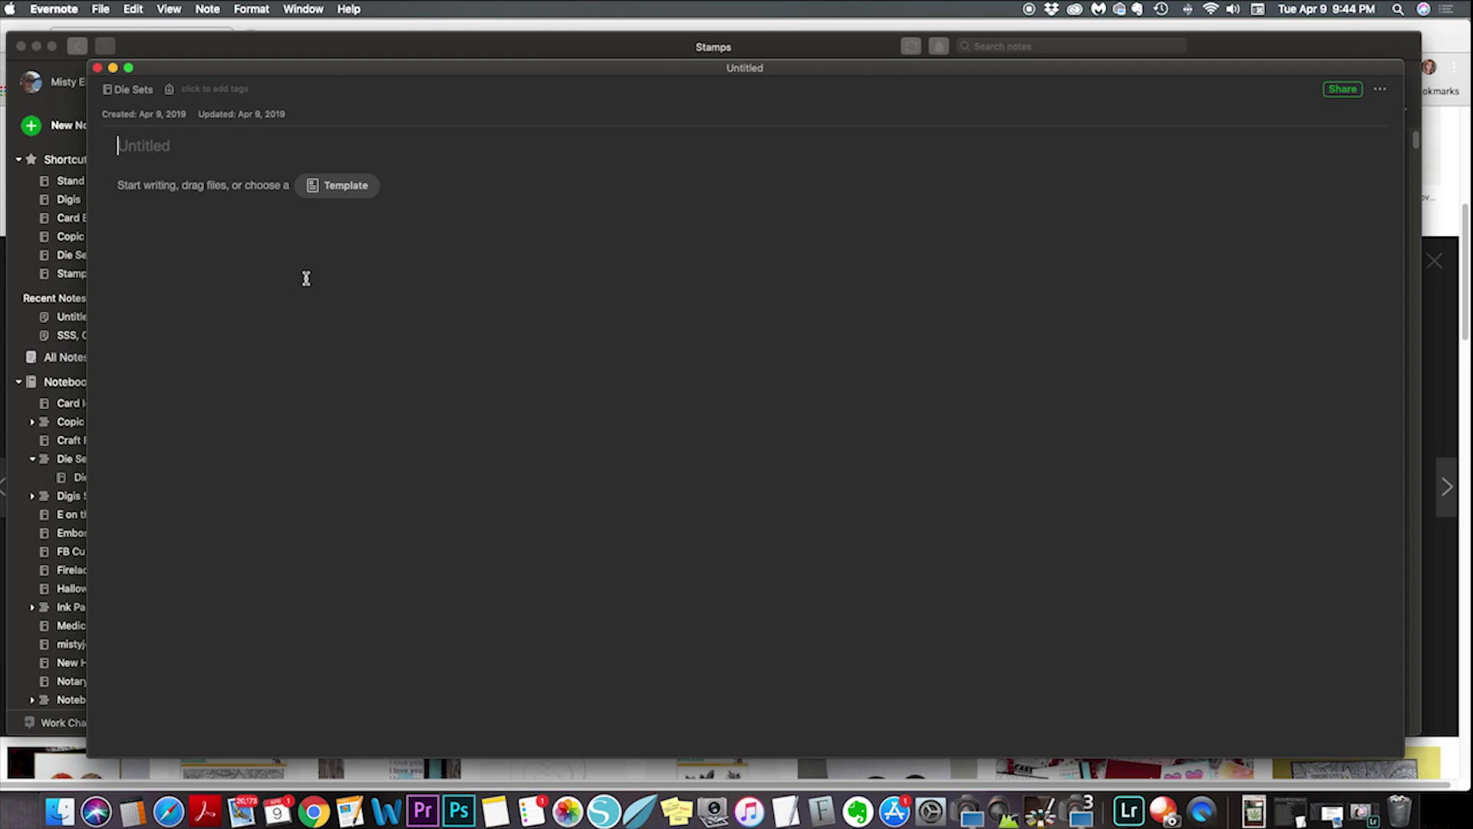
Step: Paste the copied stamp and die set image into the note and title it "SSS, Ornate Love die*"
right_click(138, 188)
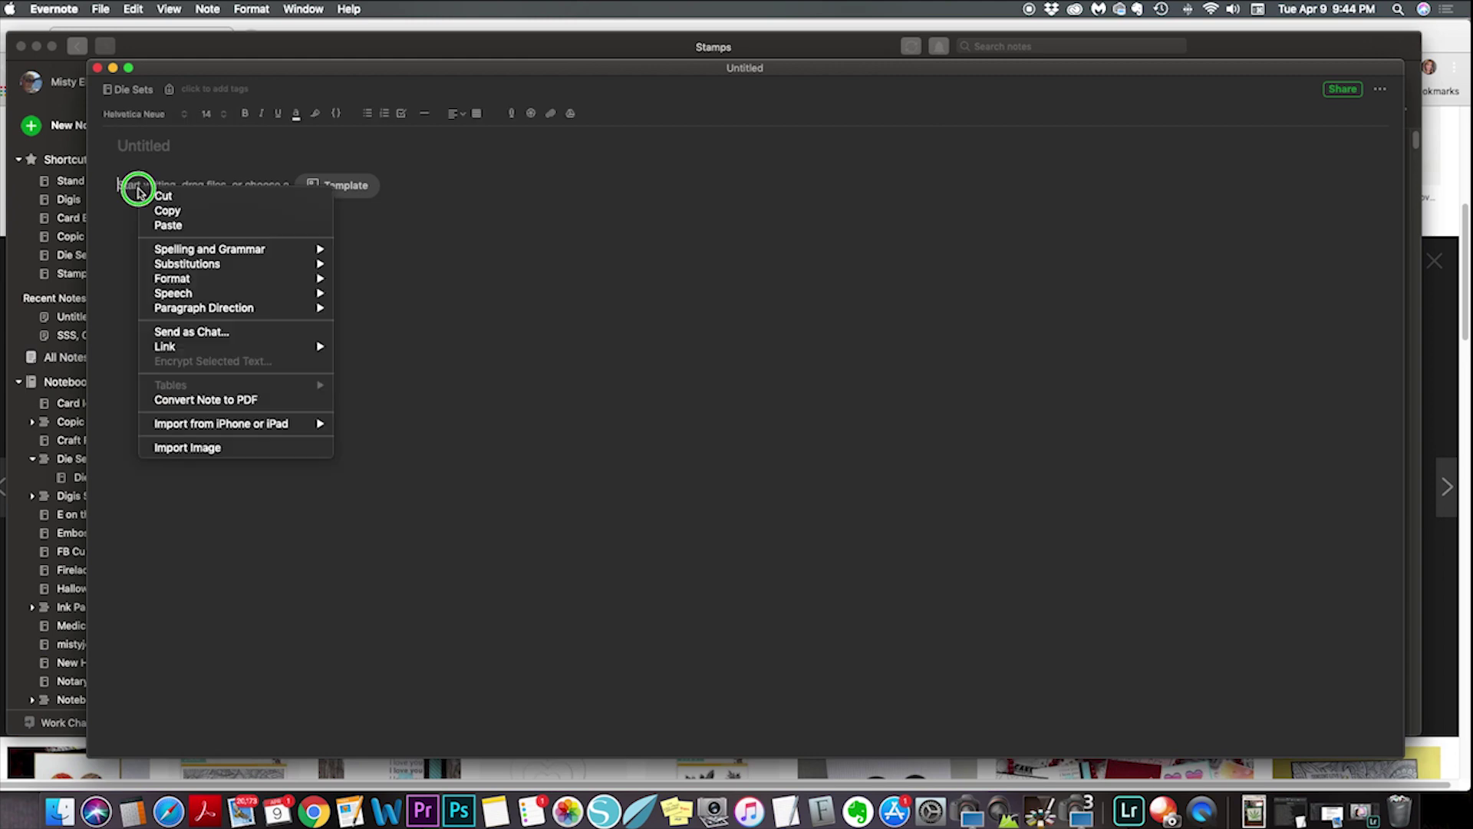
click(172, 225)
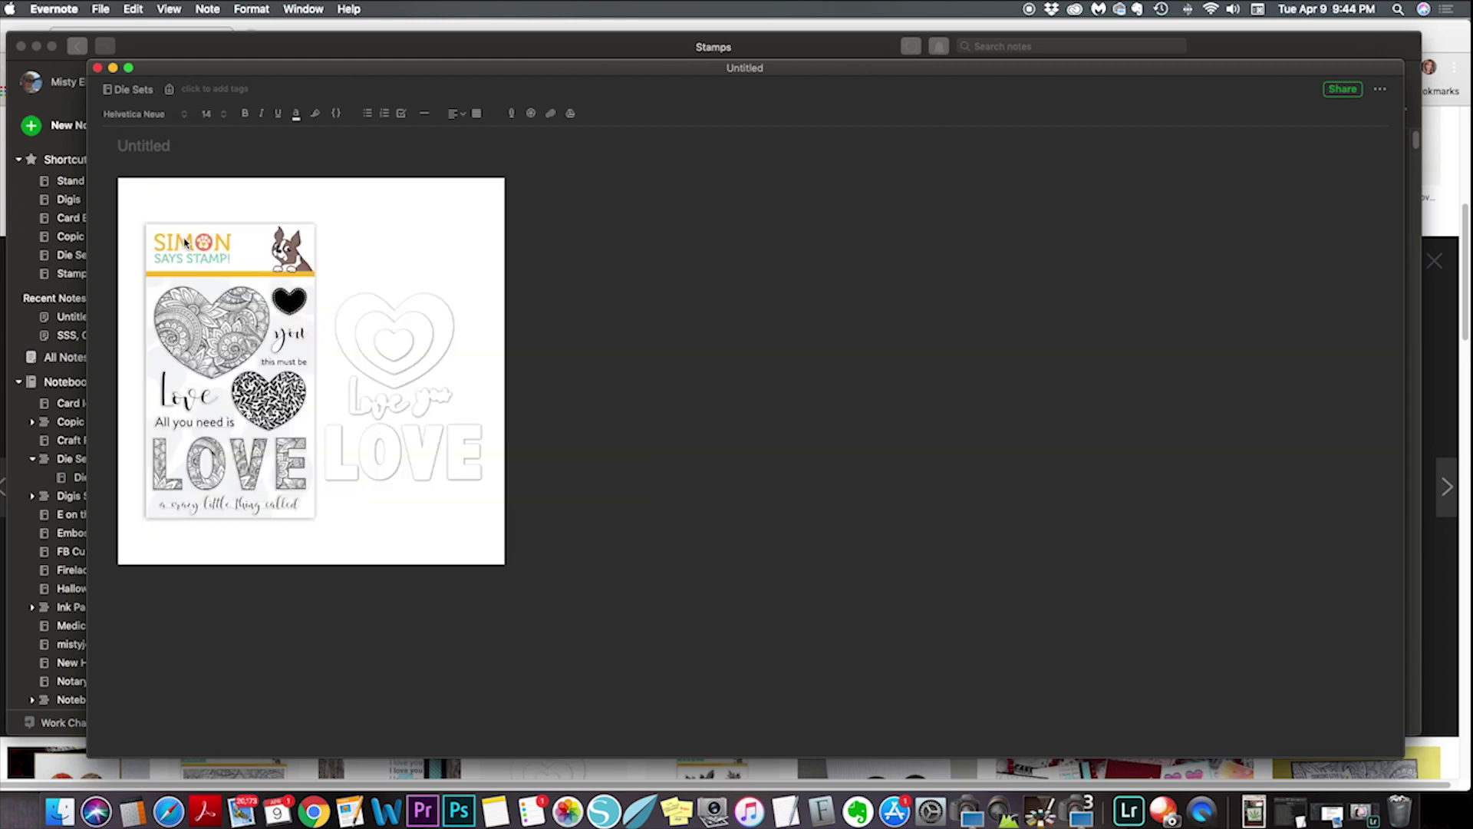
click(159, 145)
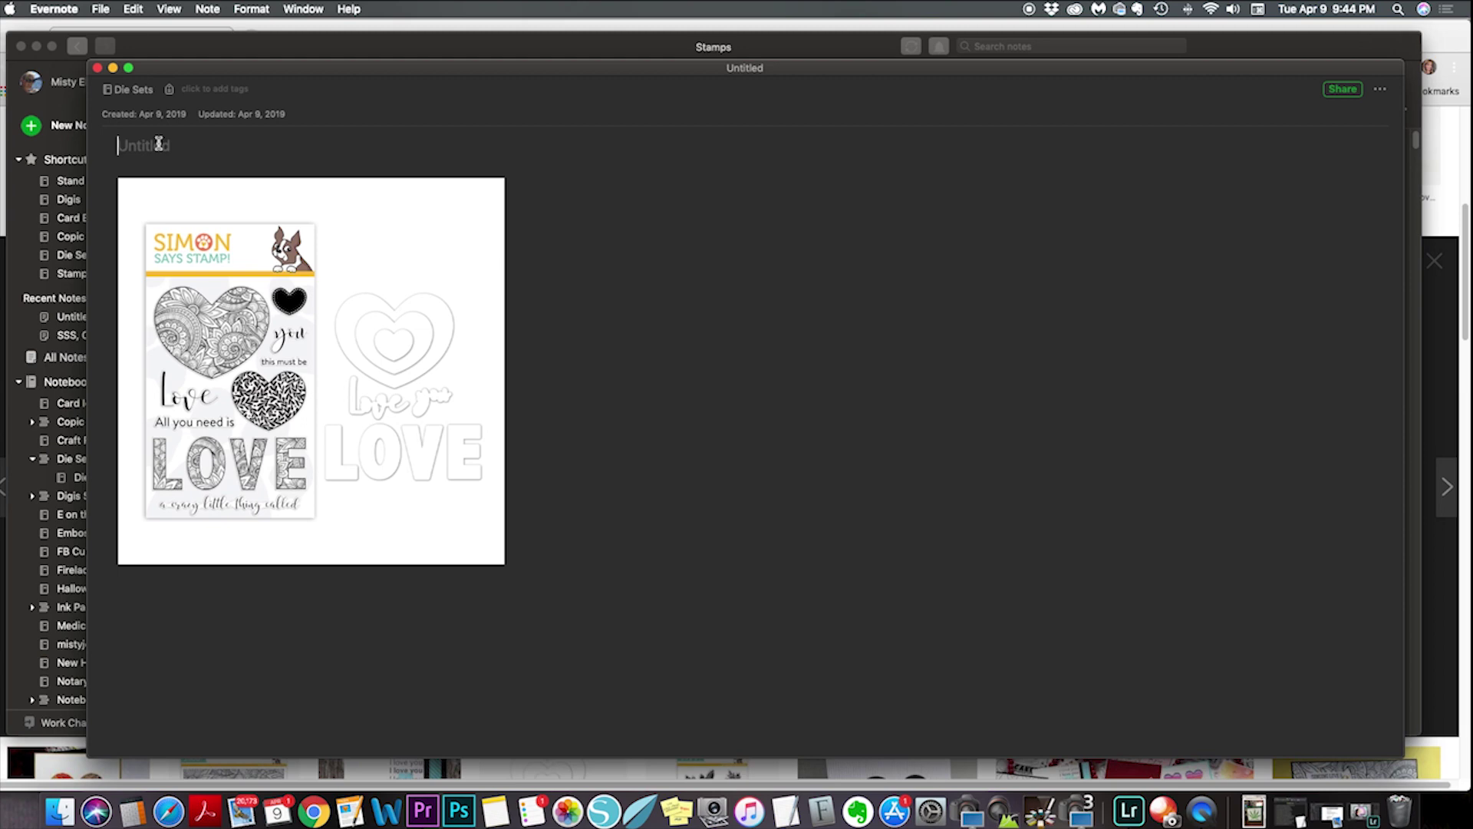
text(SSS, Ornate Love die*)
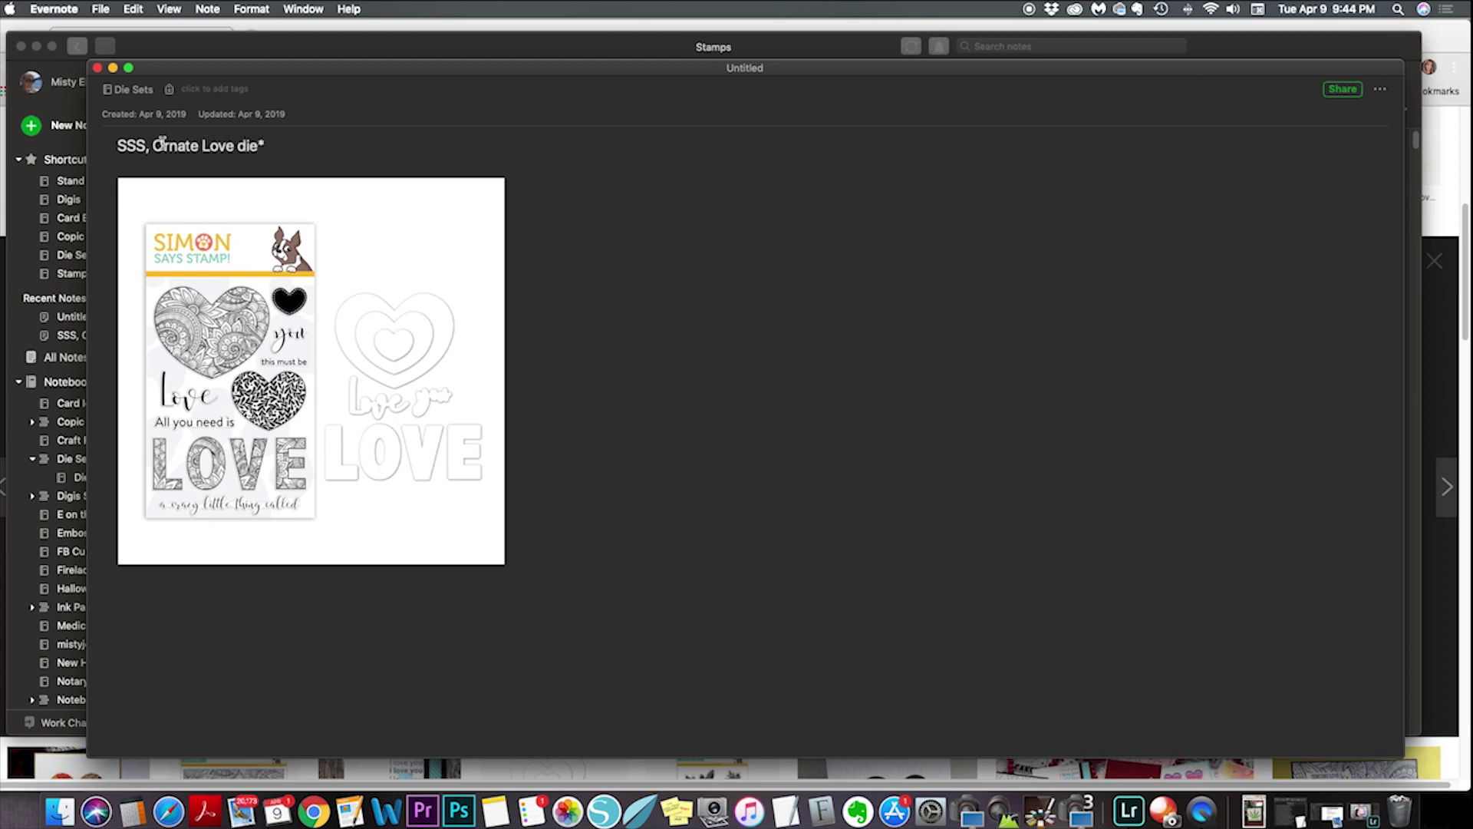
Step: Add the tags SSS, Simon Says Stamp, "ornate love" and "coordinating die" to the die set note
click(236, 86)
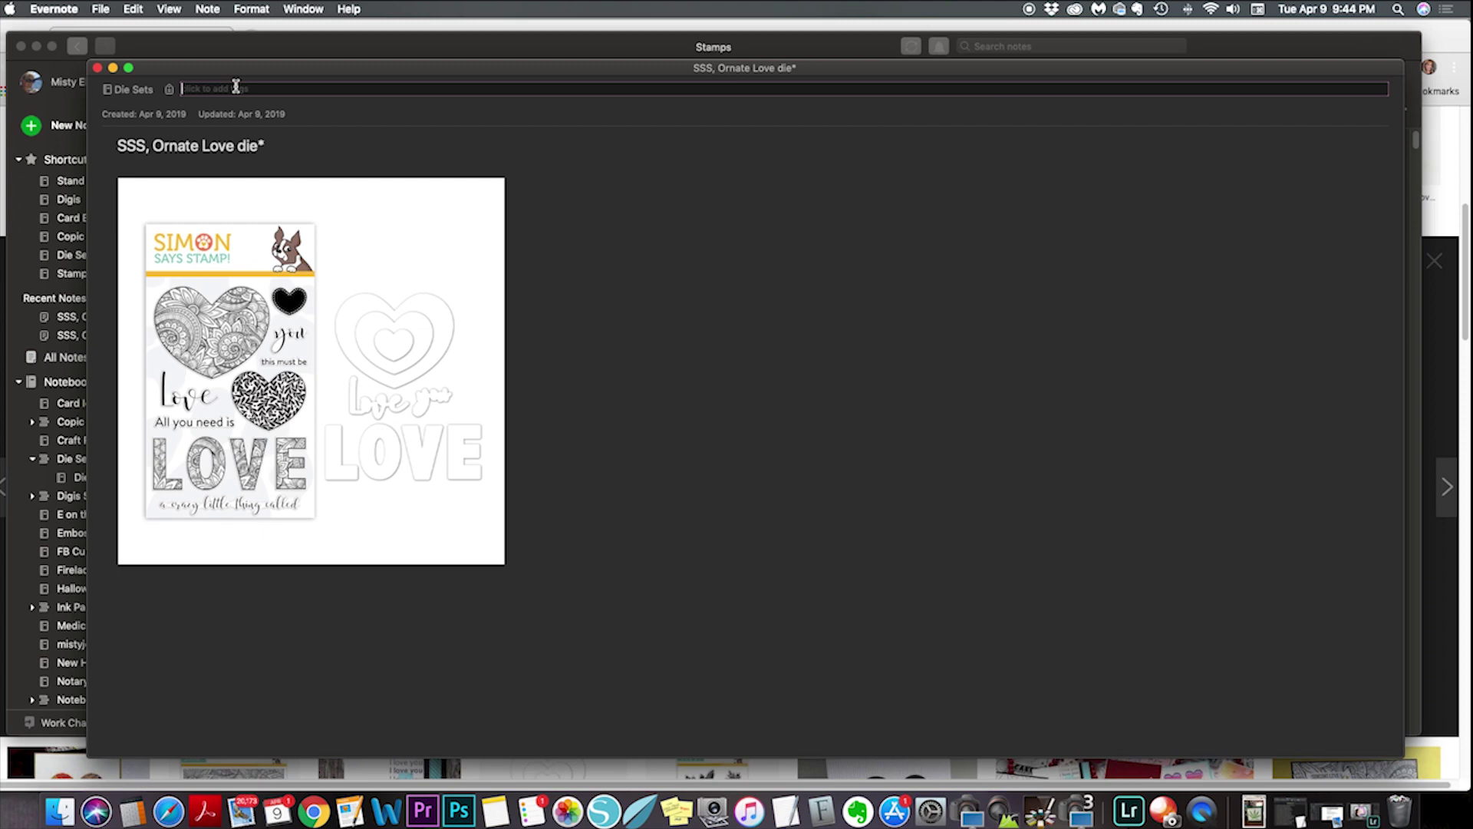
text(sss)
key(Return)
text(simon)
key(Return)
text(ornate love)
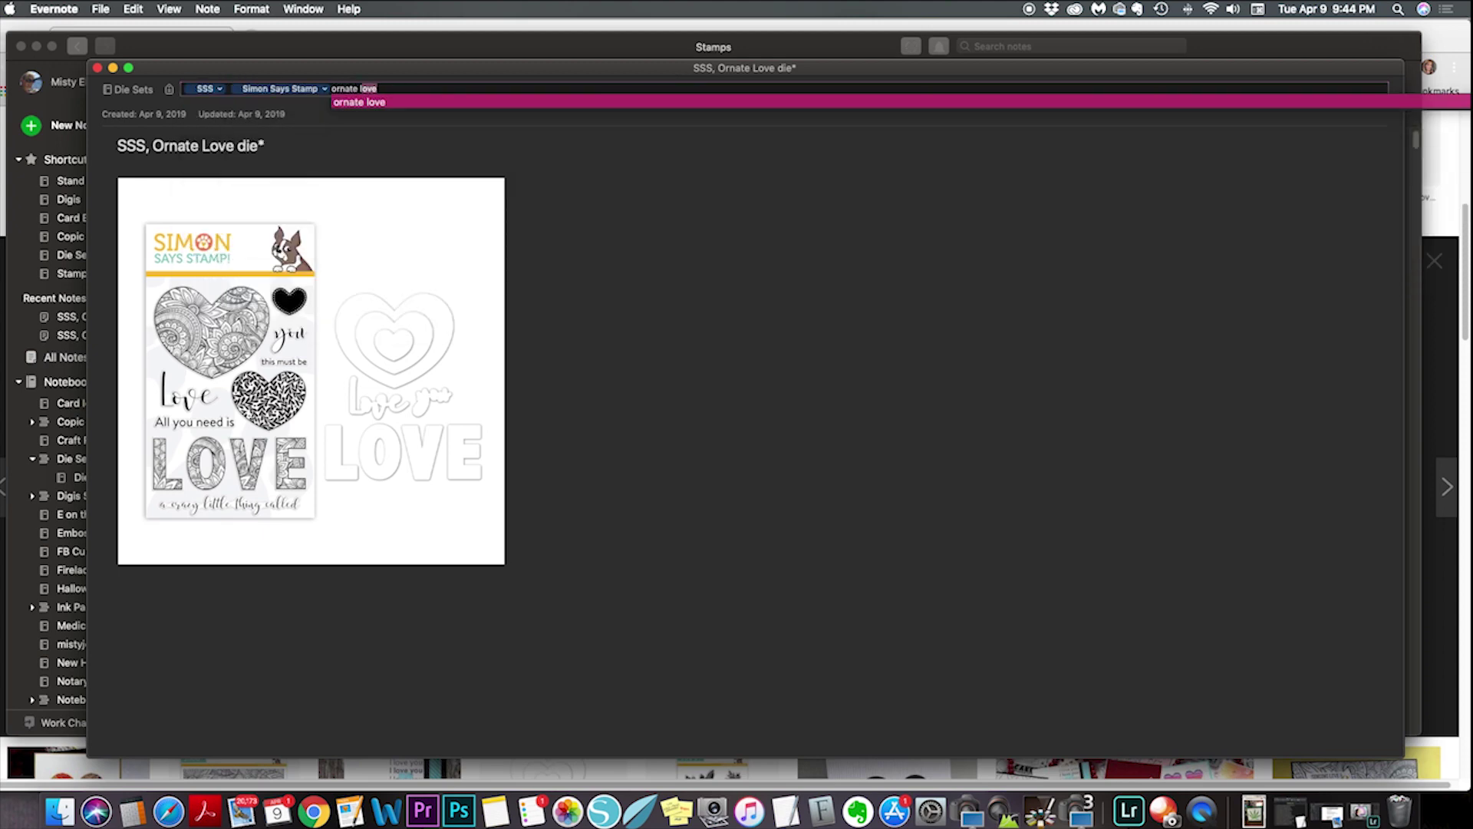
key(Return)
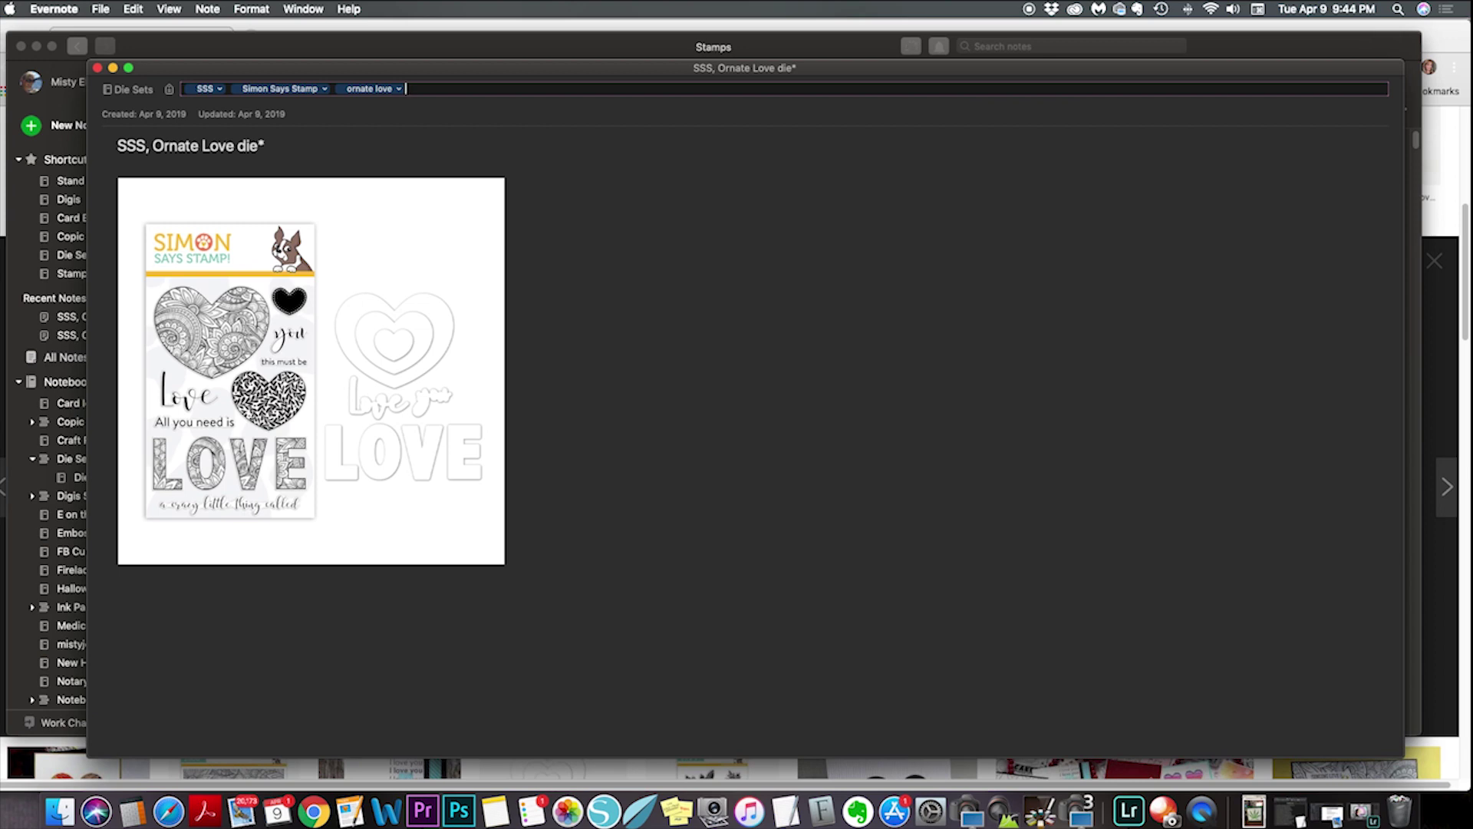
text(coor)
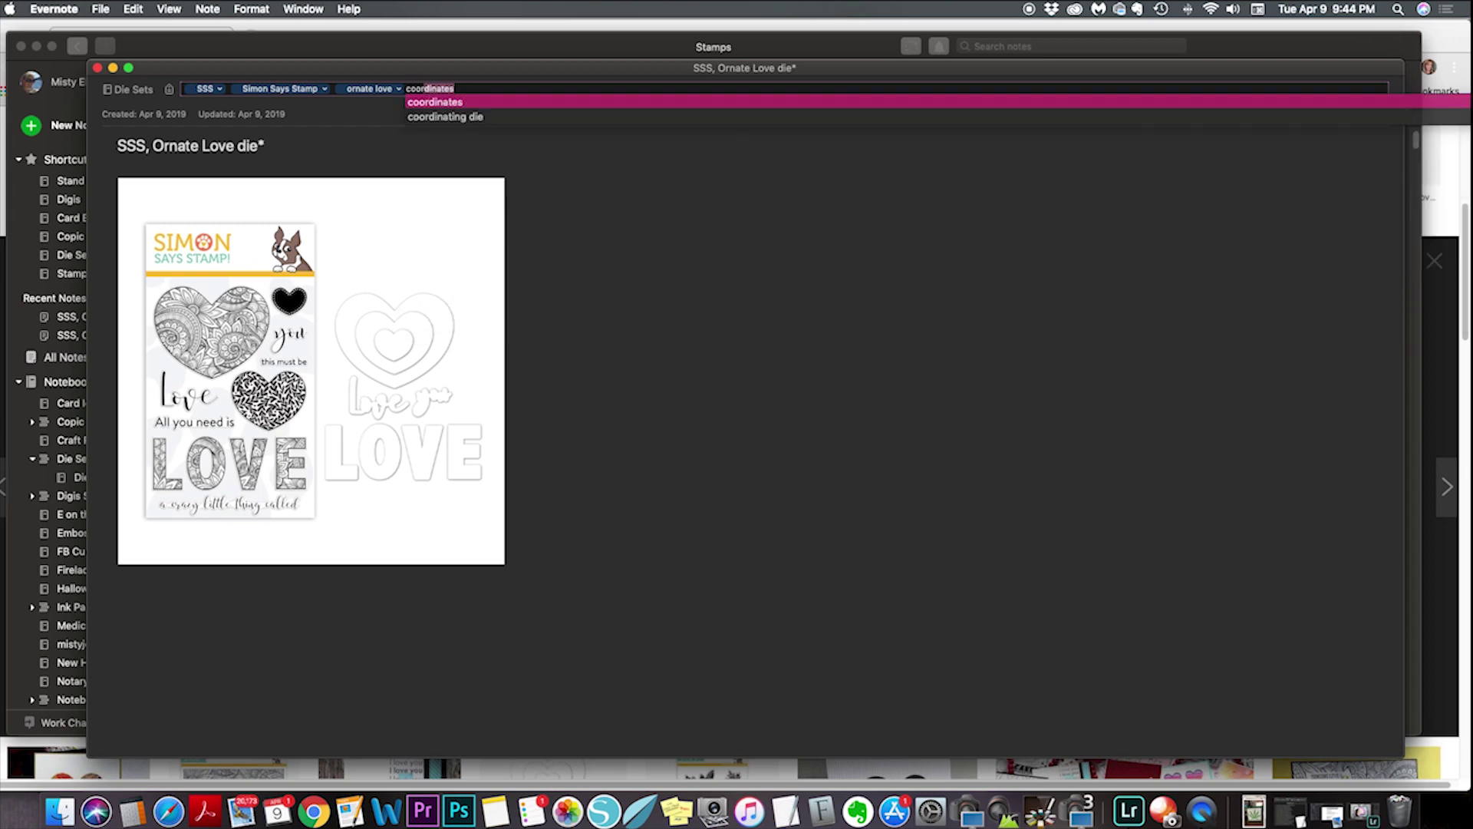
text(dinati)
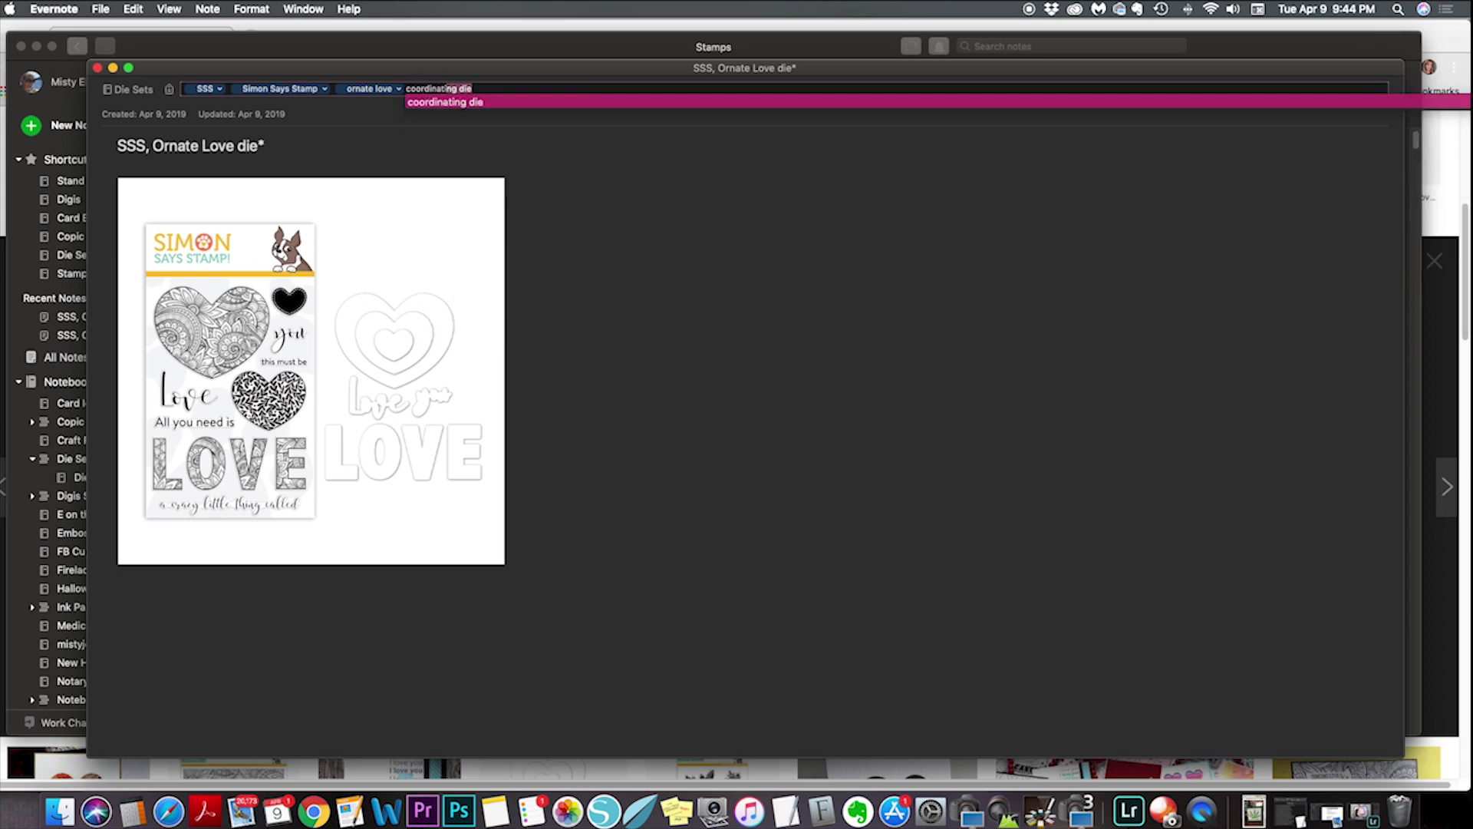
key(Return)
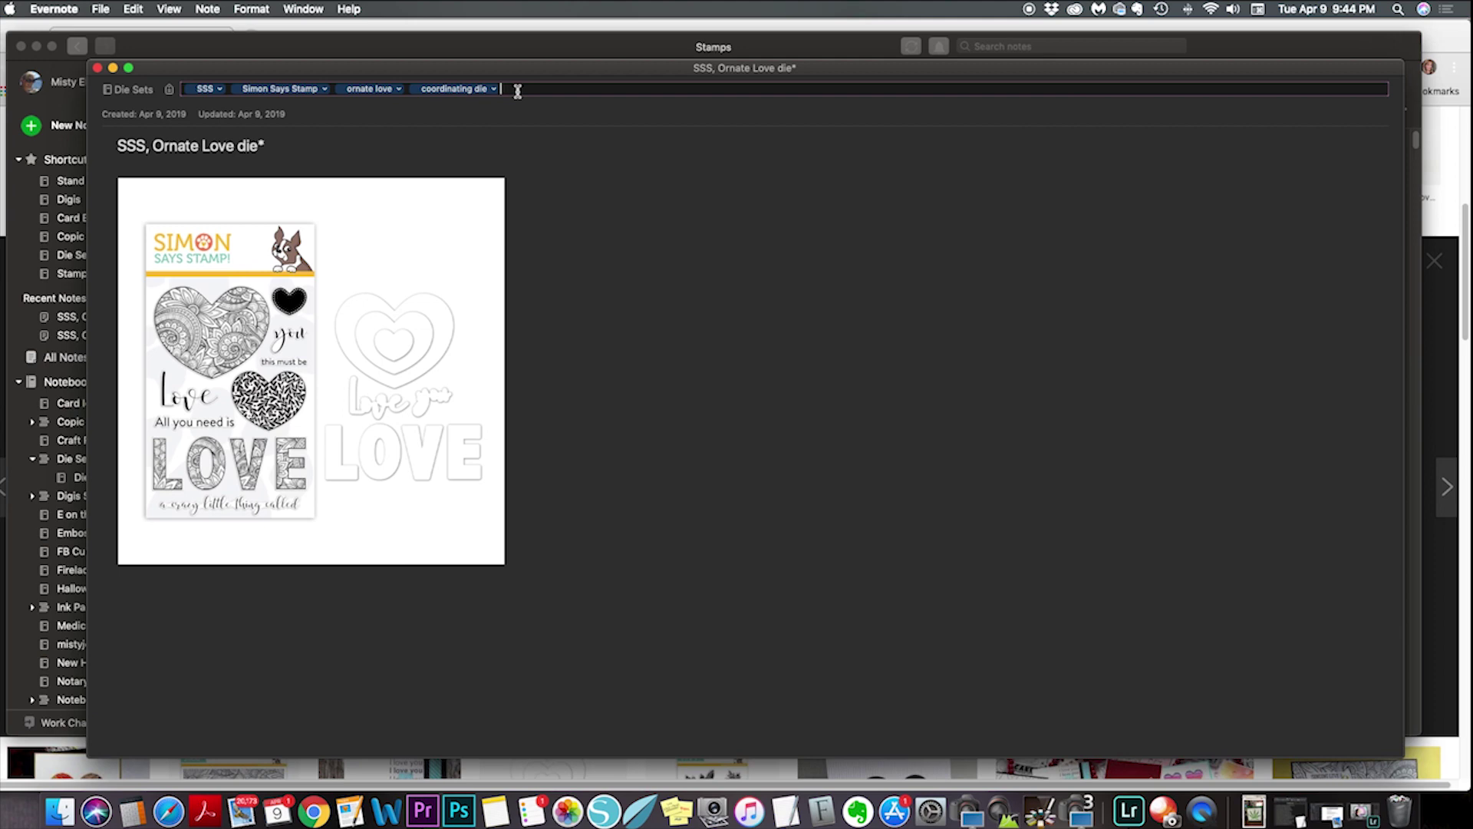
Step: Tag the die set note with the shape terms Hearts, Heart, nesting and nestable
text(hearts)
key(Return)
text(heart)
key(Return)
text(nesting)
key(Return)
text(nestable)
key(Return)
Step: Add the word tags Love and You to the die set note and close it
text(love)
key(Return)
text(you)
key(Return)
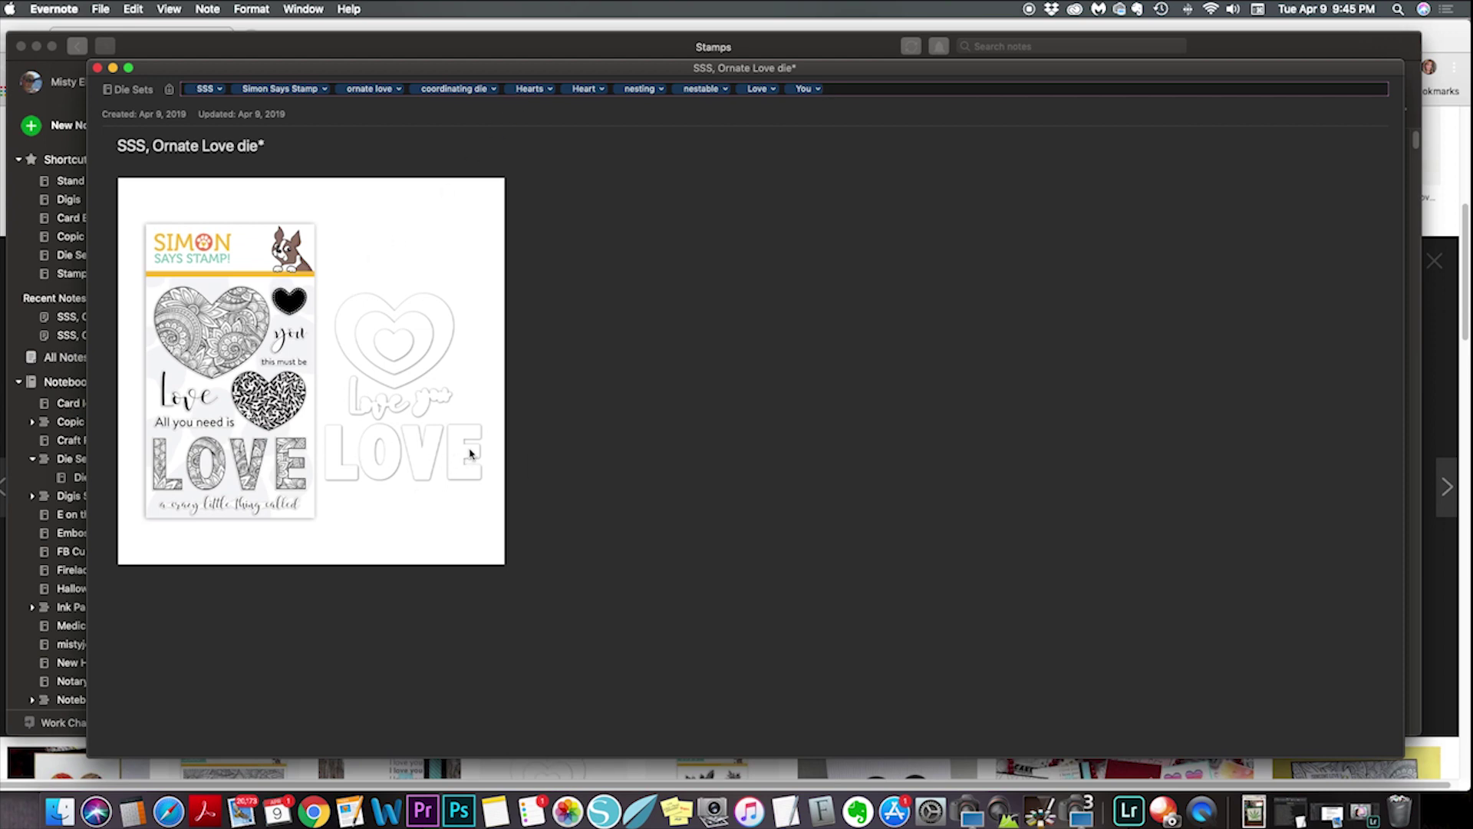
click(98, 69)
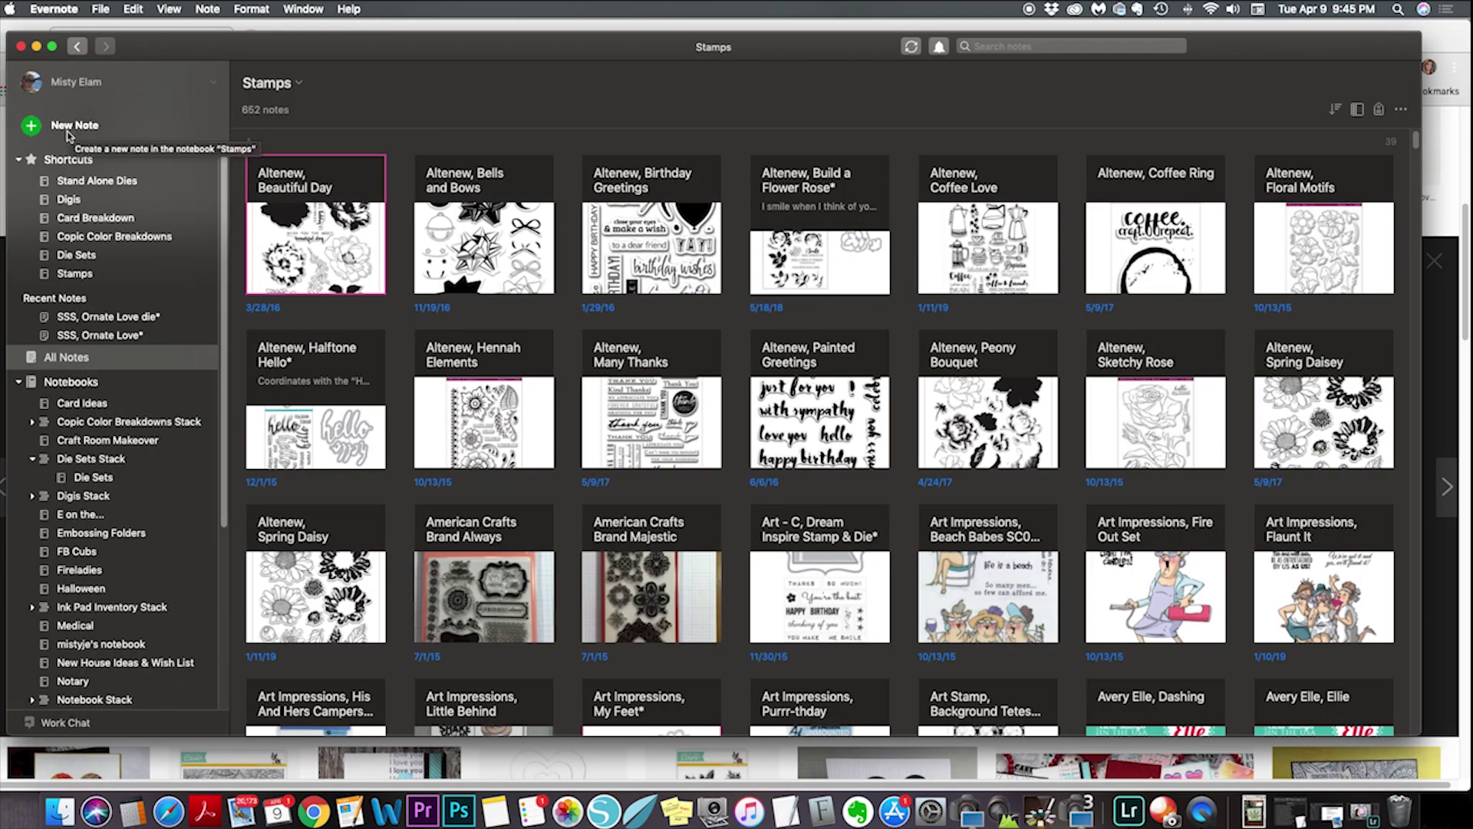
Step: Create a new note in the Stand Alone Dies notebook
click(89, 184)
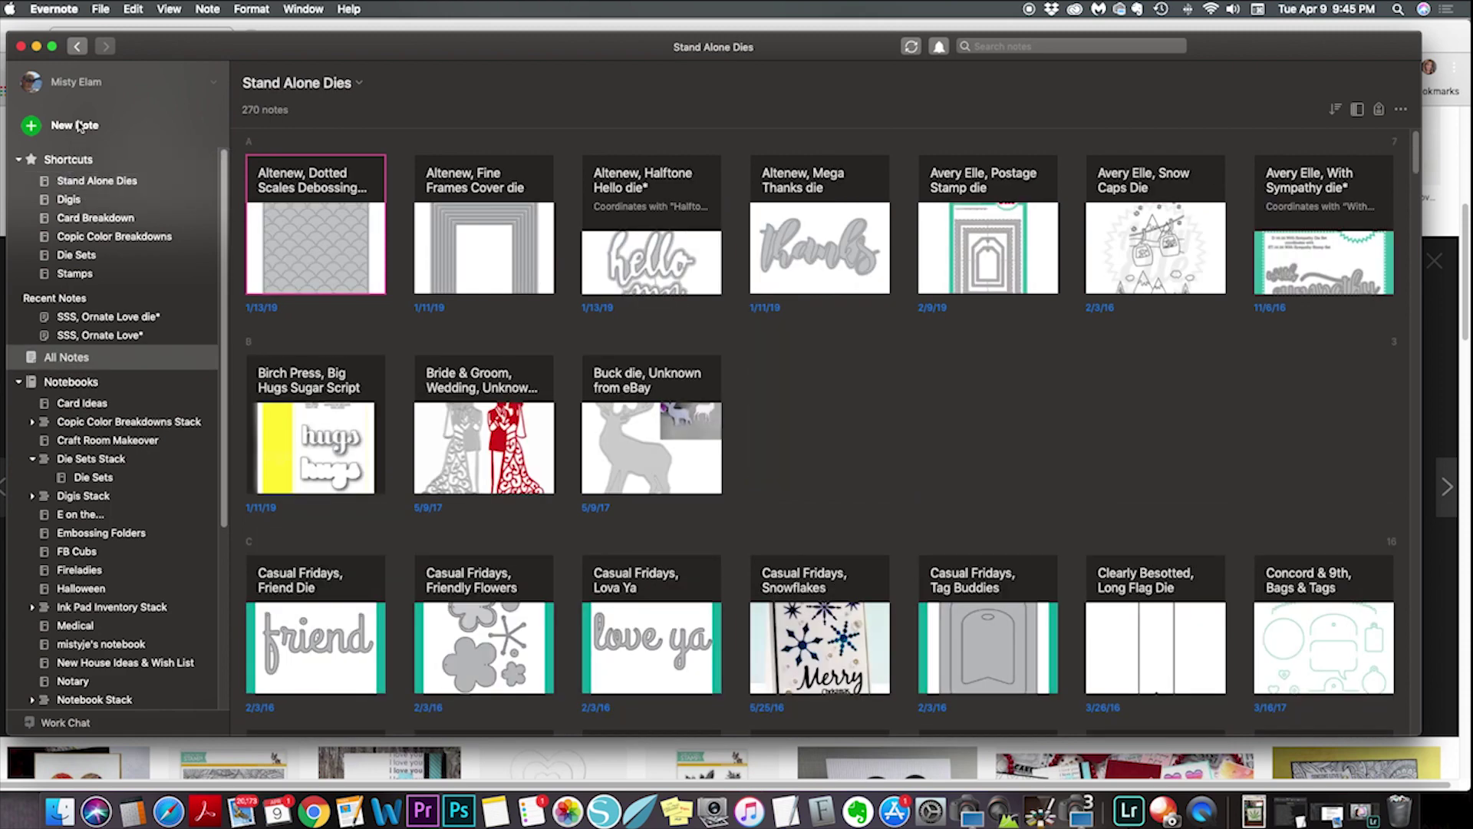
click(79, 126)
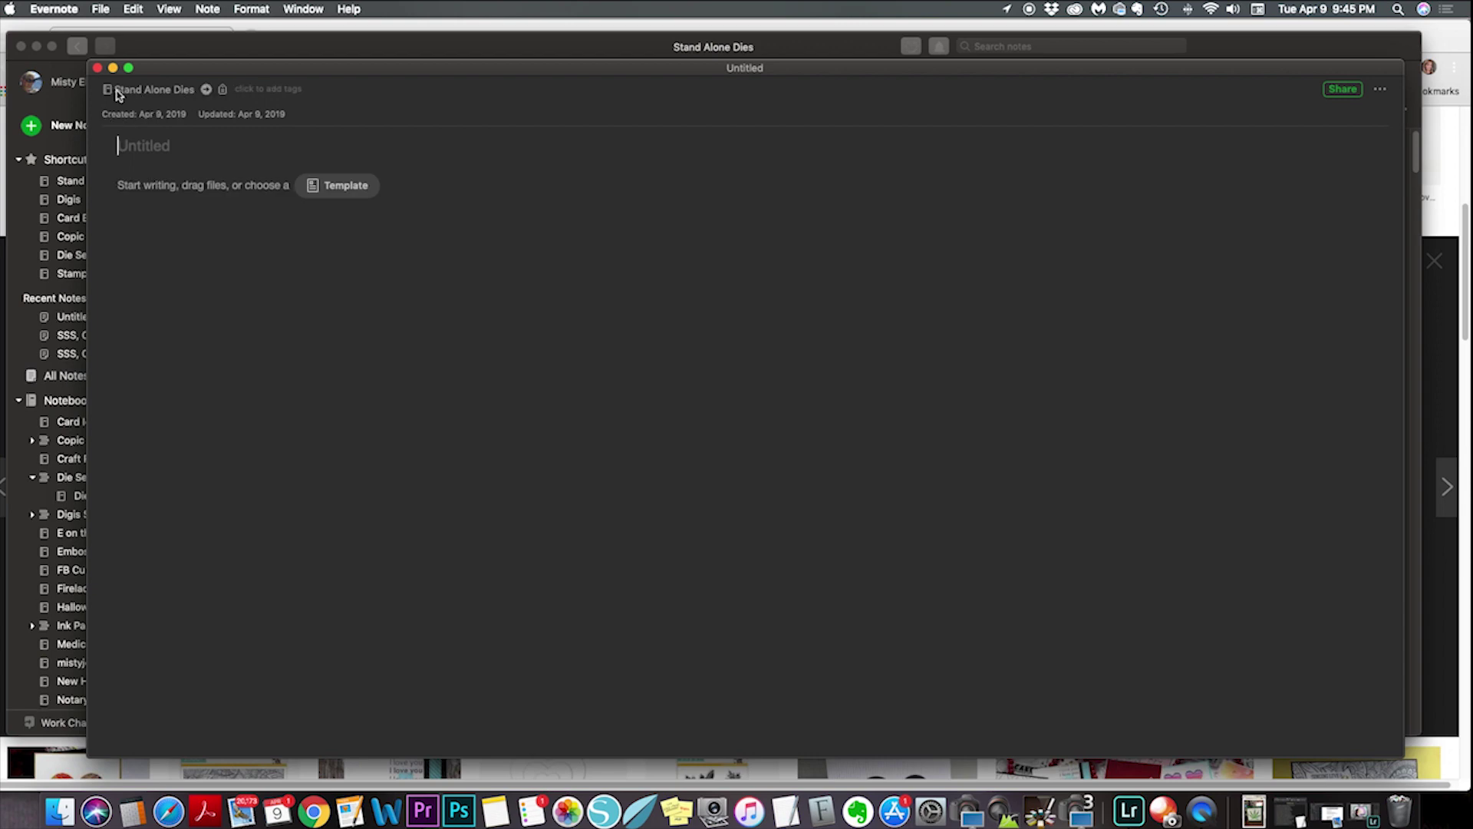
click(152, 91)
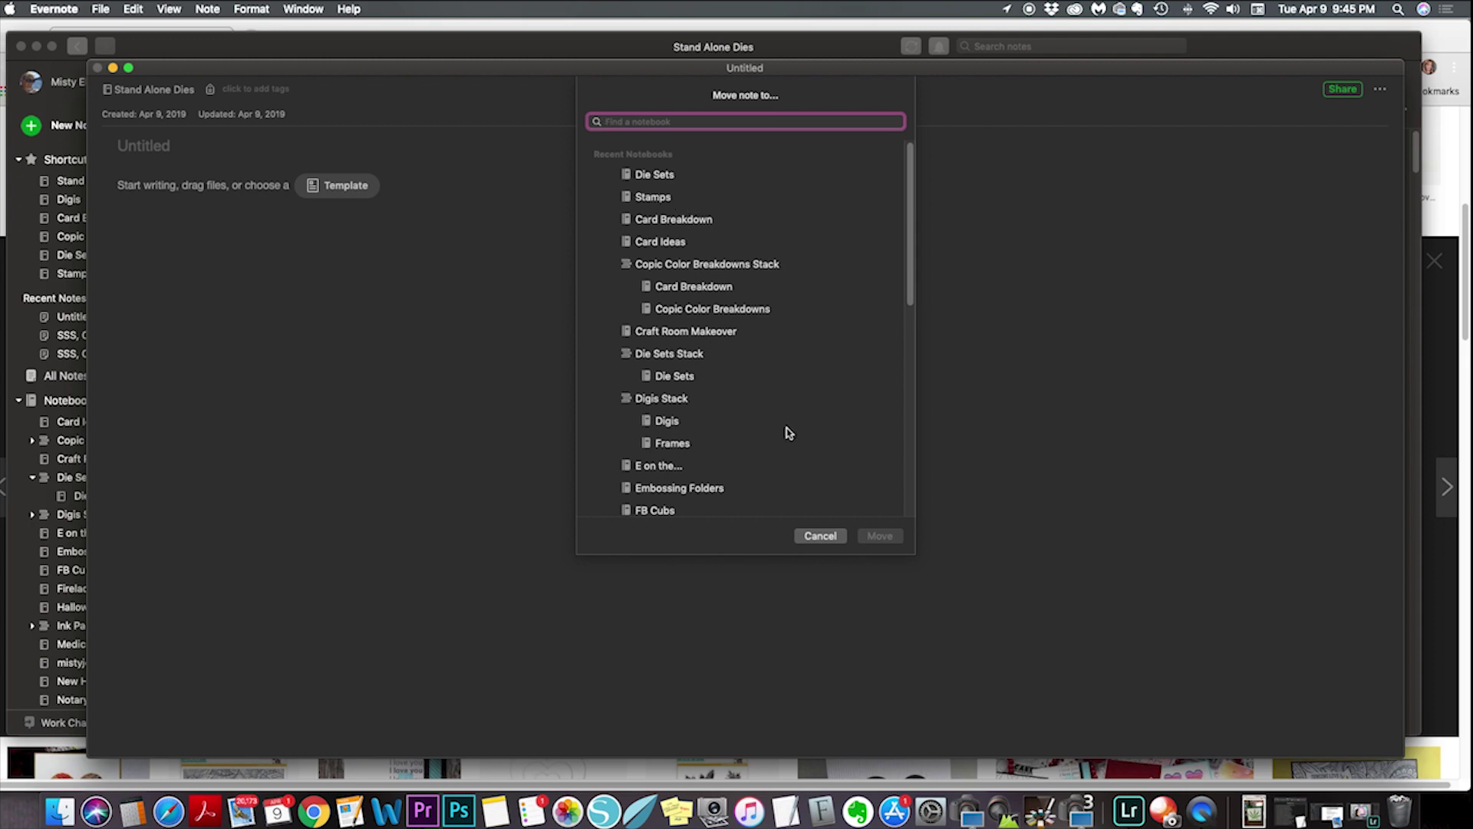
click(812, 536)
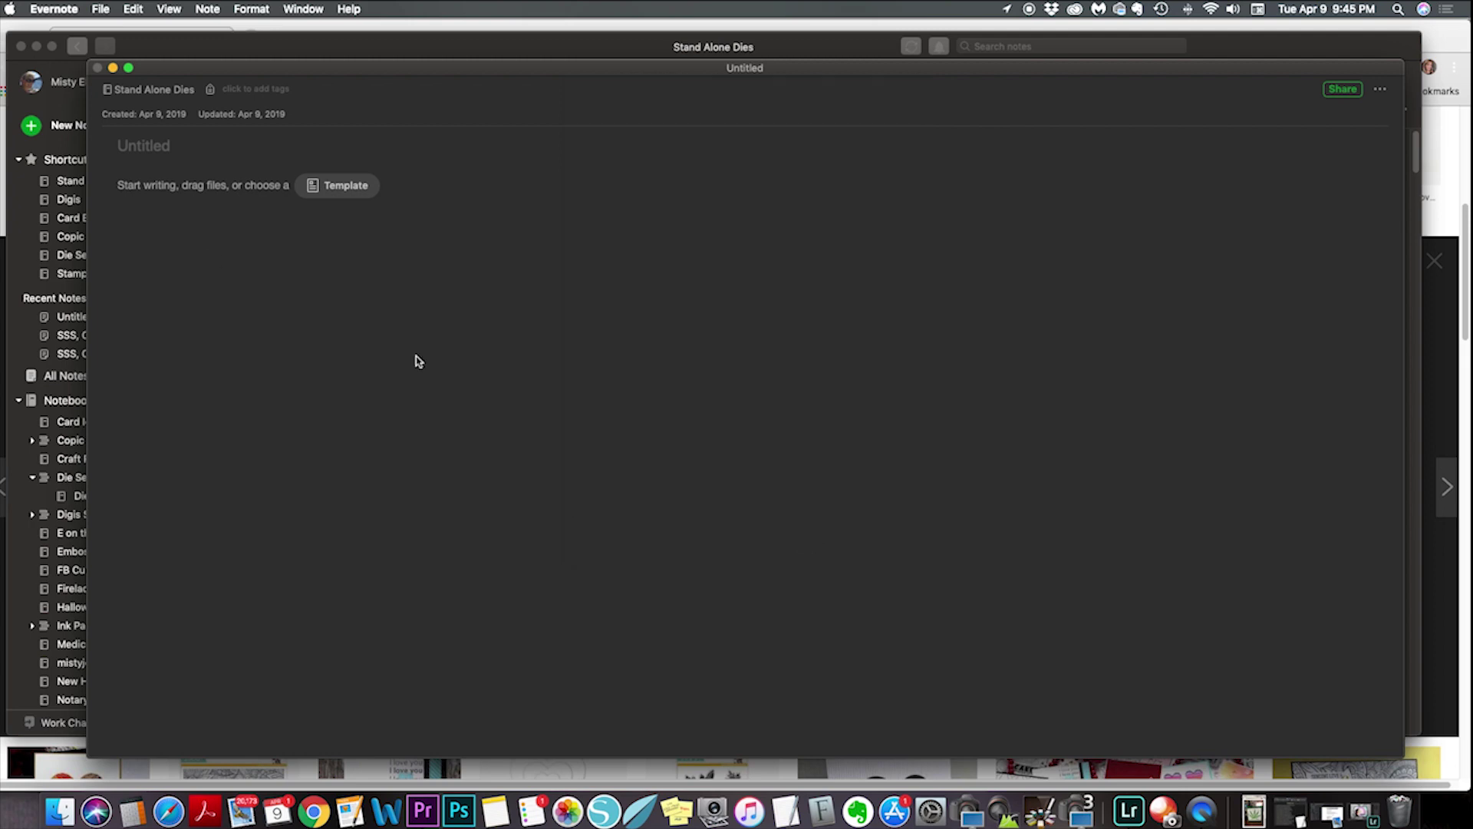
Step: Paste the set image into the Stand Alone Dies note and title it "SSS, Ornate Love die*"
click(153, 192)
right_click(152, 188)
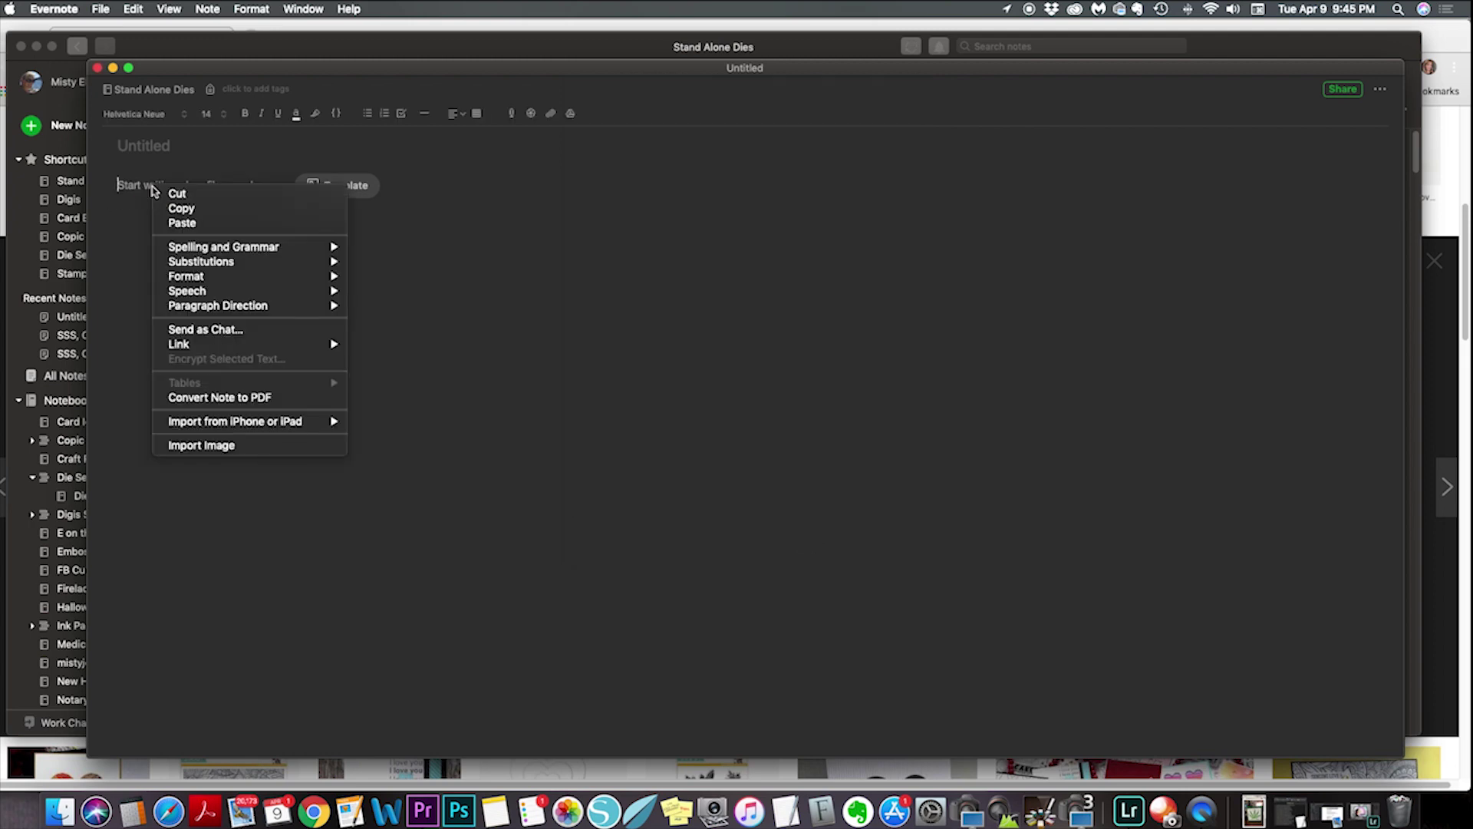
click(181, 223)
click(154, 146)
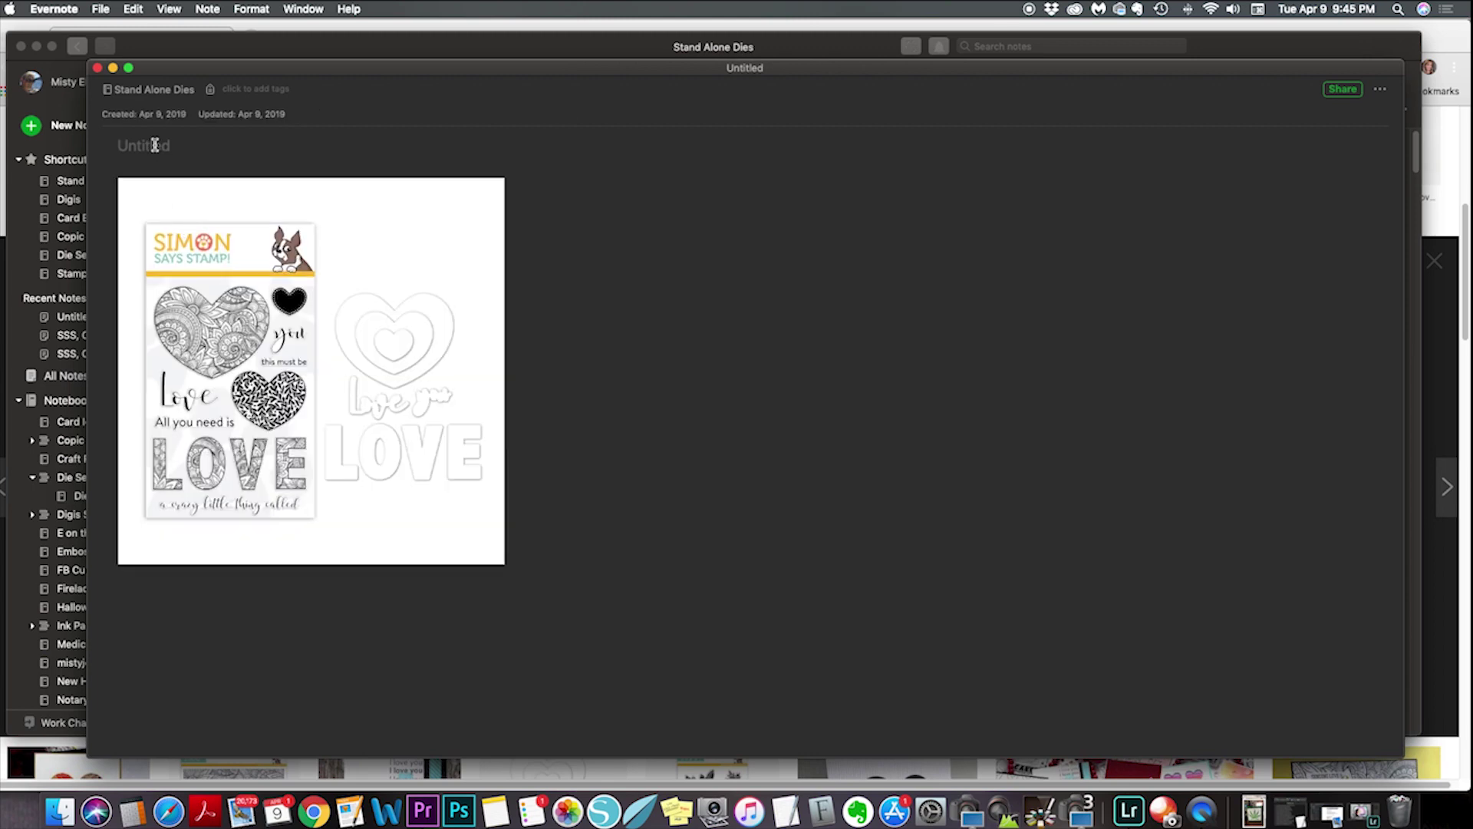
text(SSS, Ornate Love die)
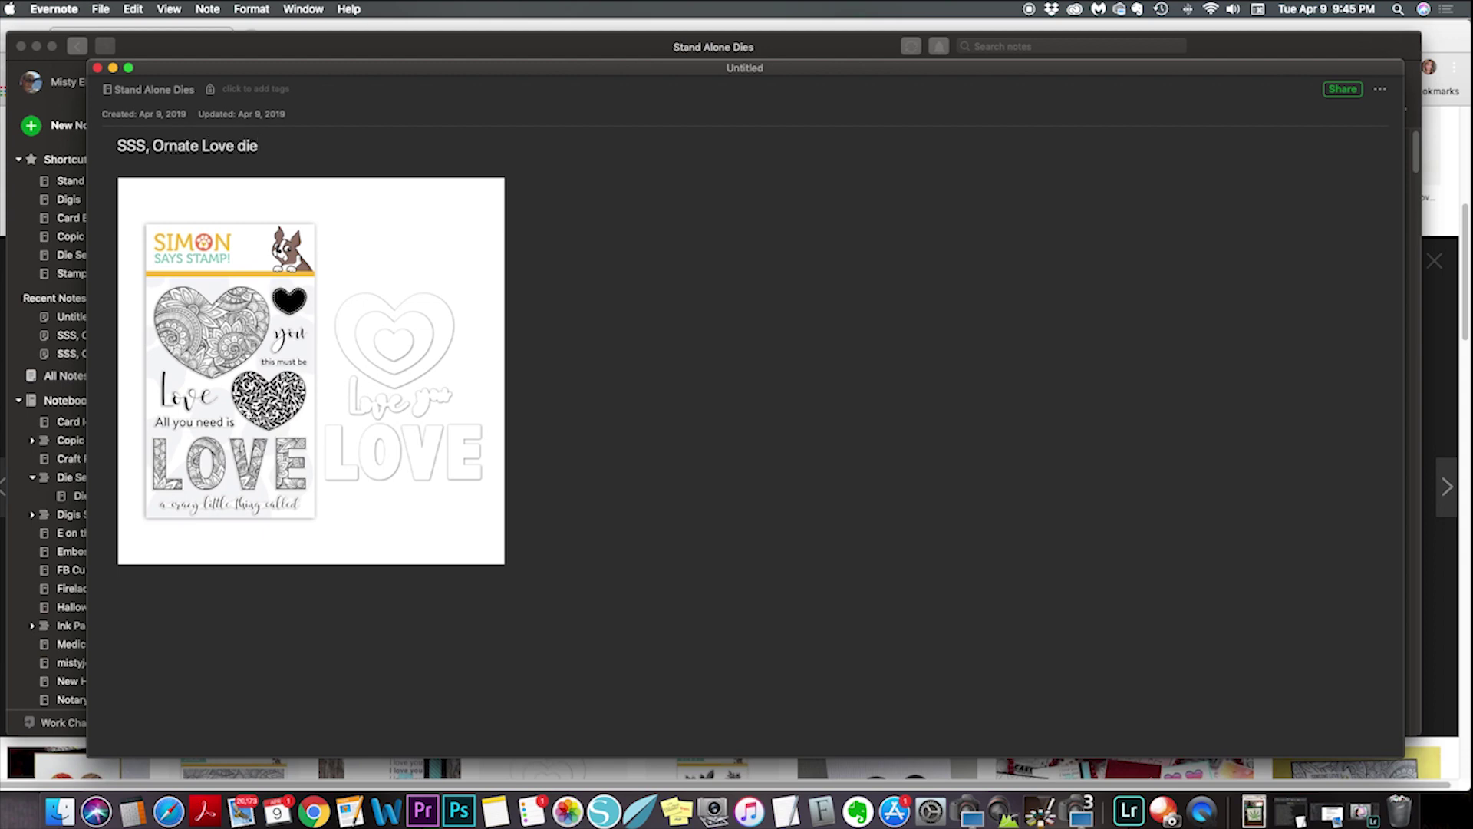
Step: Add the tags SSS, Simon Says Stamp, "ornate love" and "stand alone die" to the note
click(251, 89)
text(SSS)
key(Return)
text(simon)
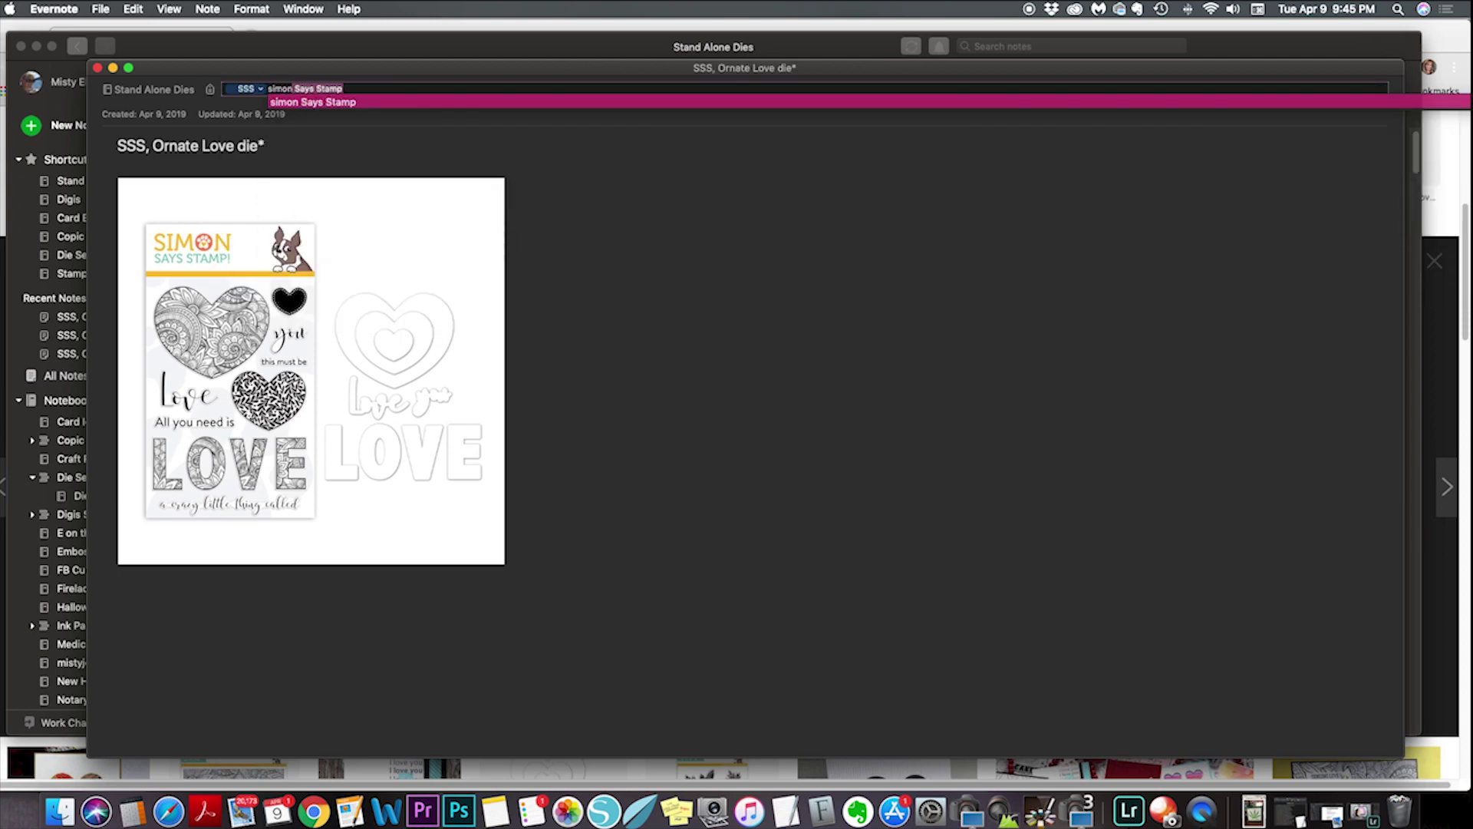
key(Return)
text(ornate love)
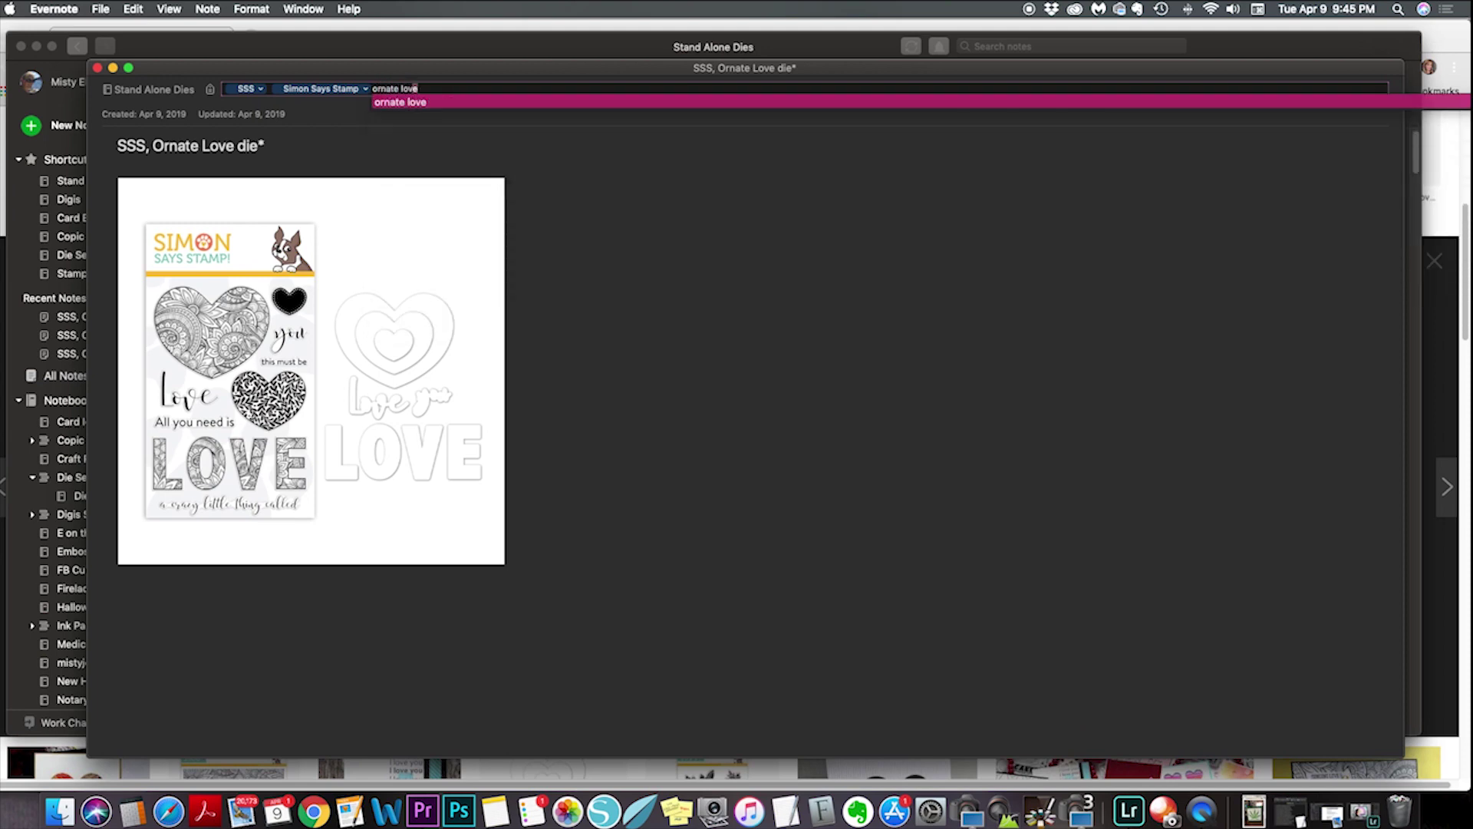
key(Return)
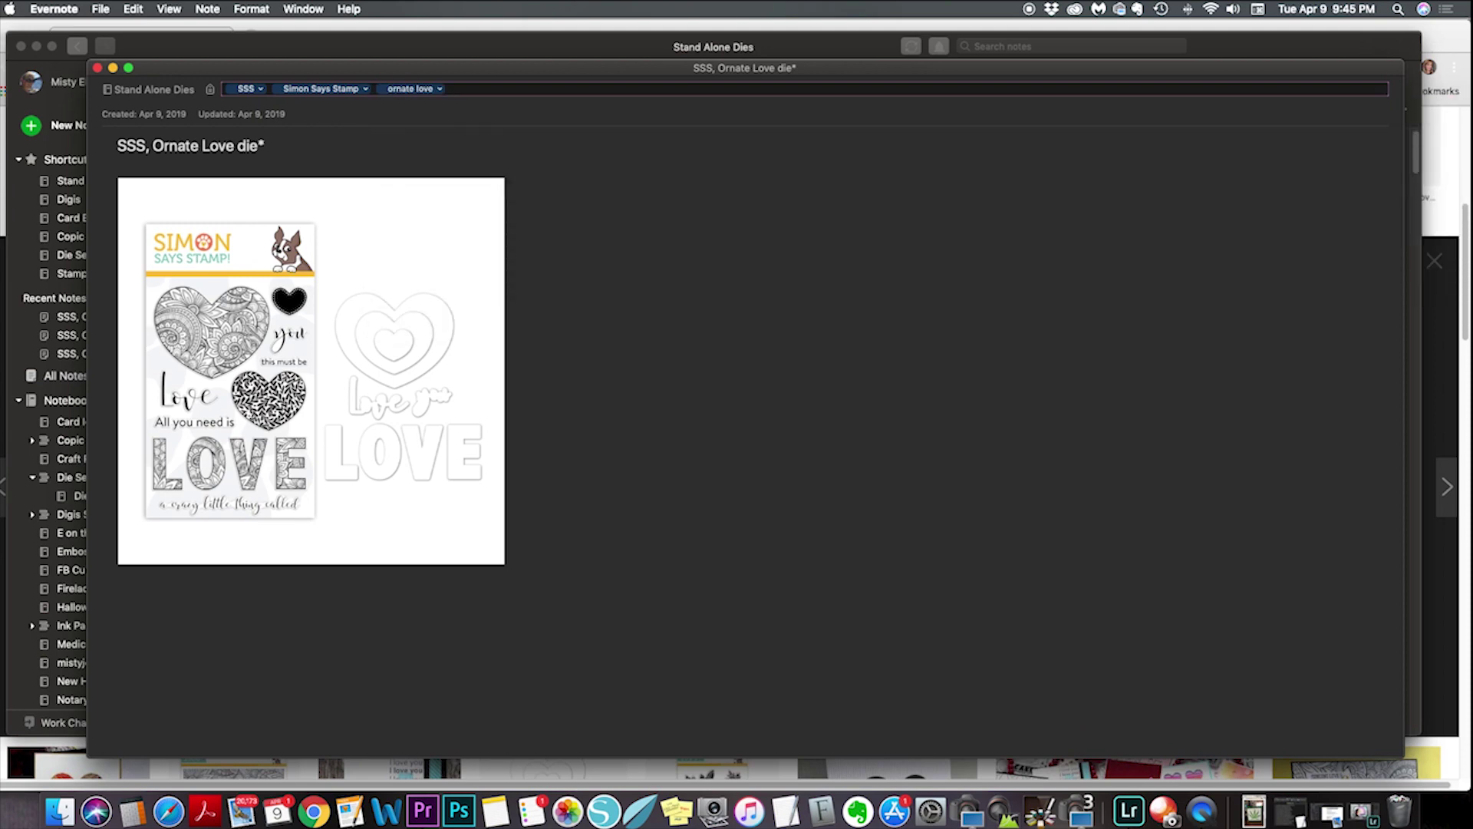
text(stand)
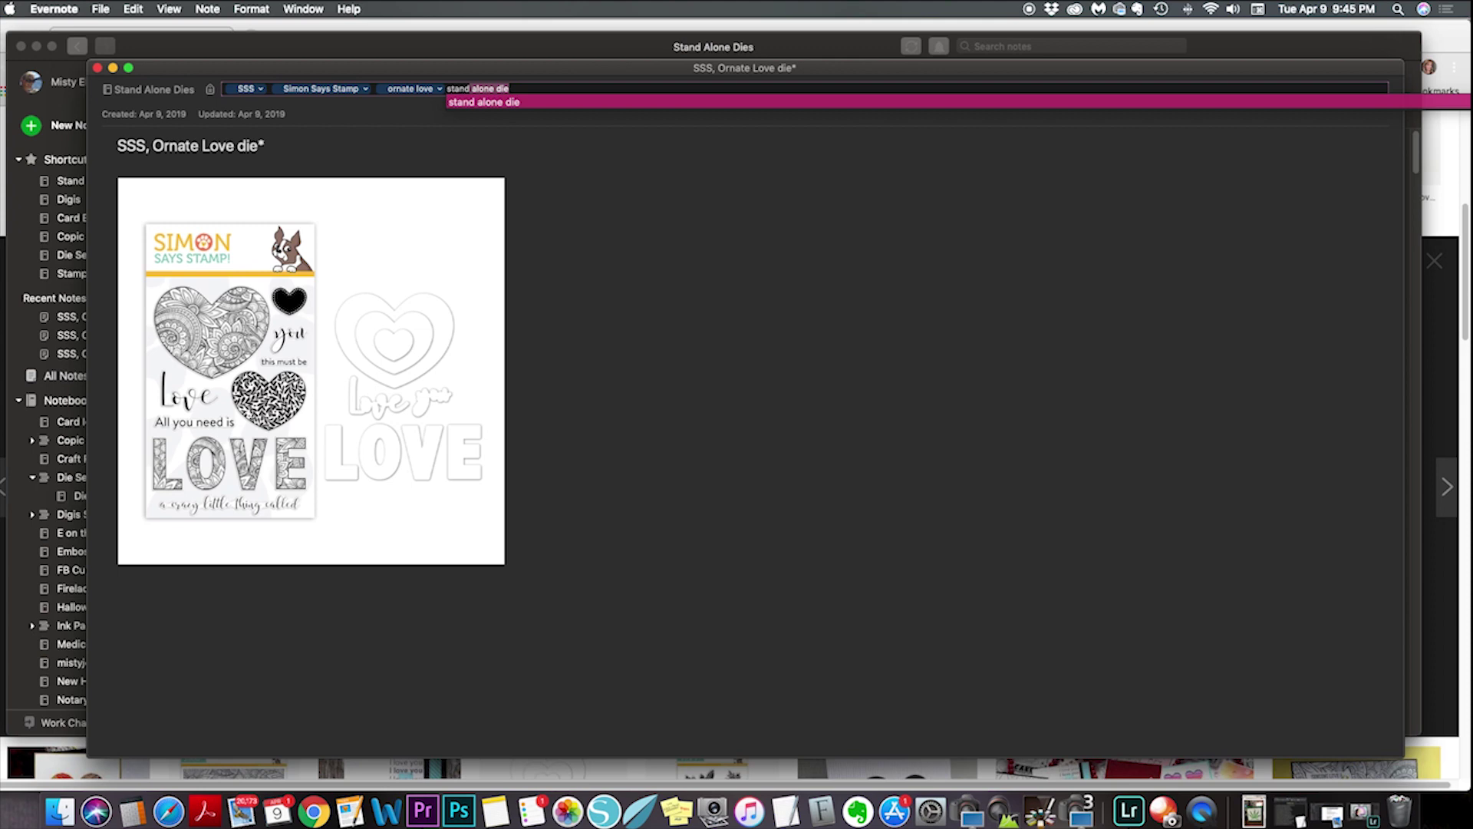
key(Return)
Step: Tag the stand alone die note with Hearts, Heart, nesting and nestable
text(hearts)
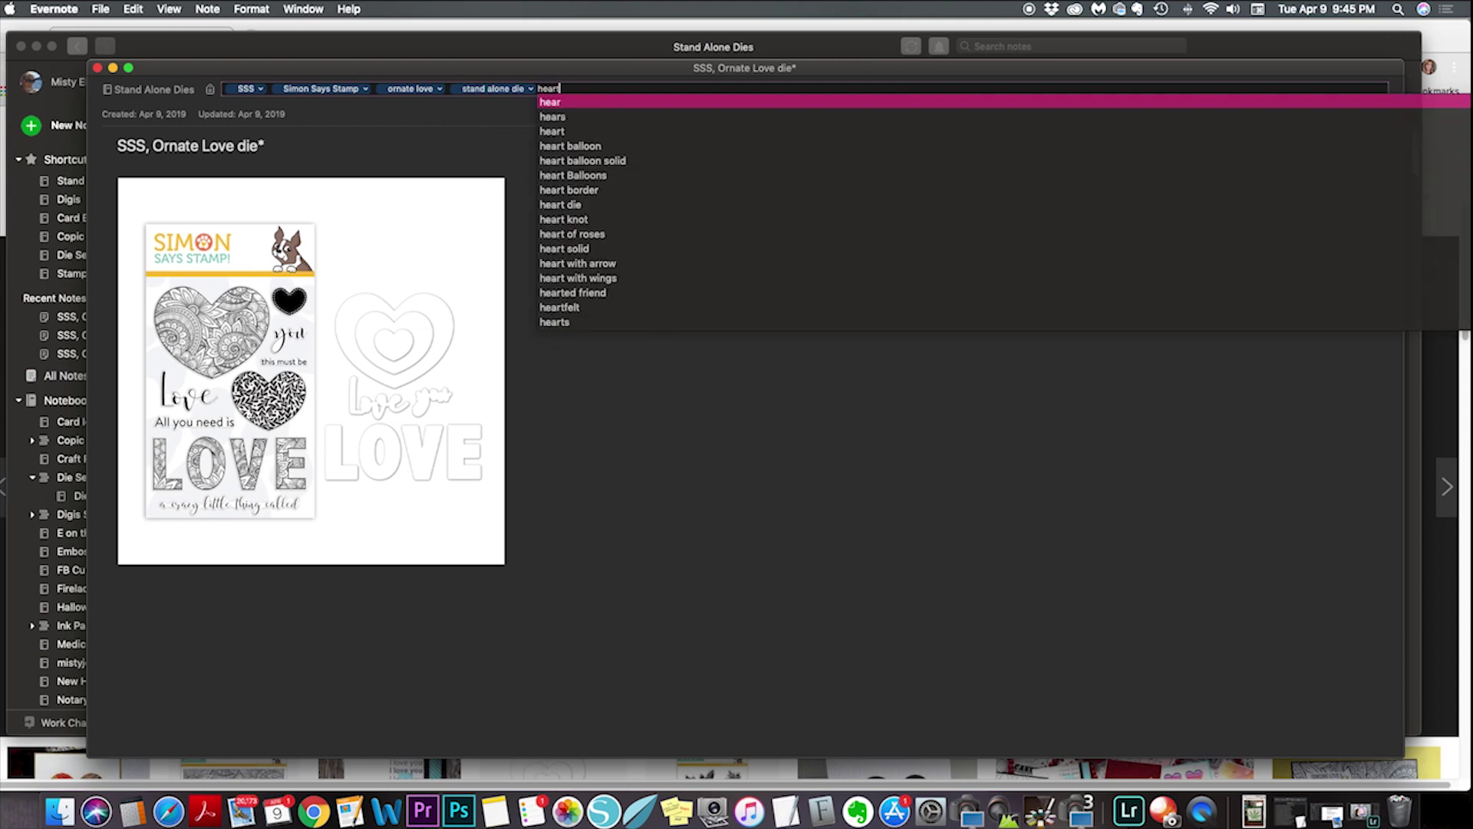
key(Return)
text(heart)
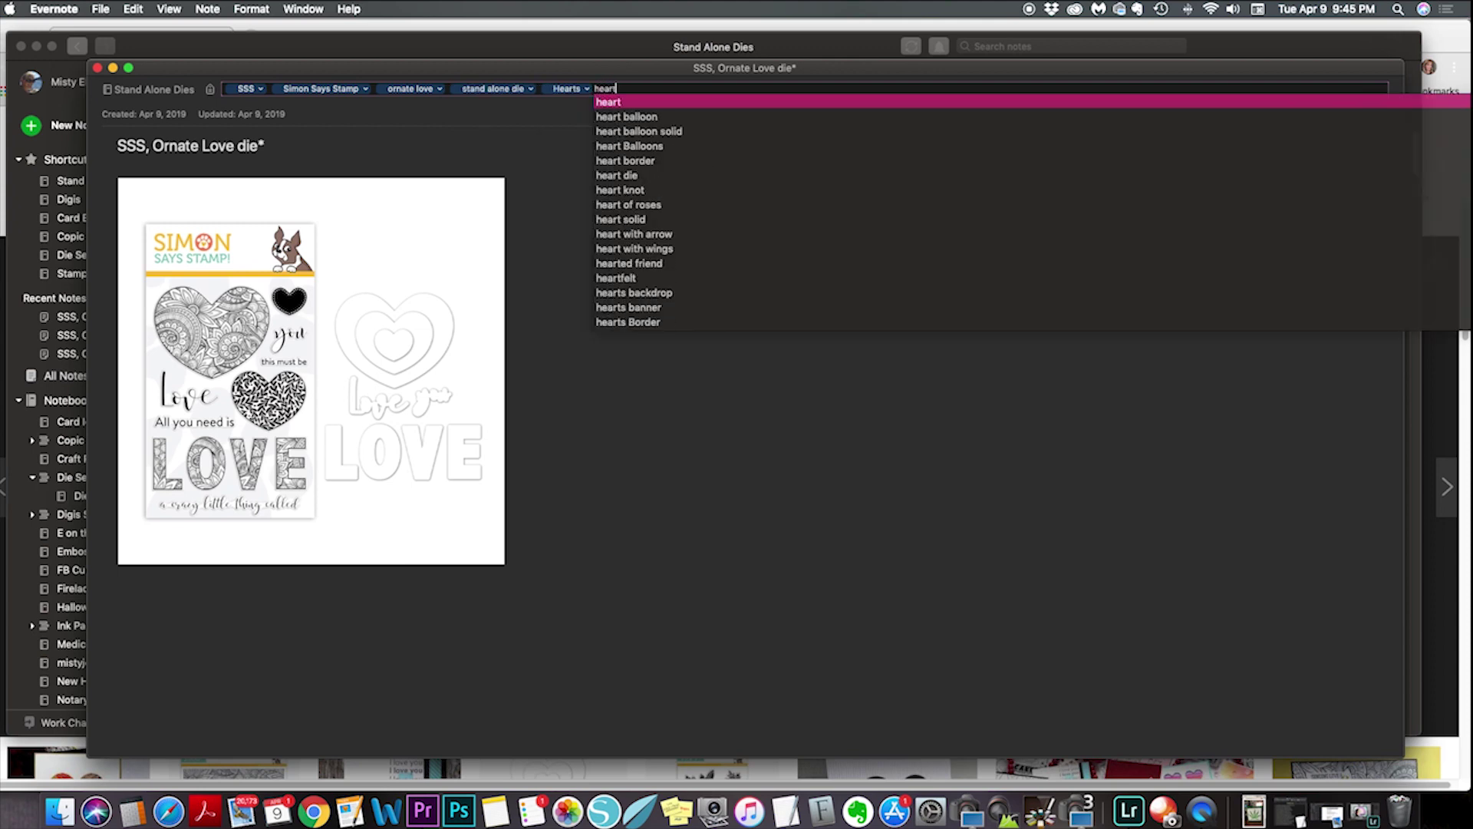
key(Return)
text(nesting)
key(Return)
text(nestable)
key(Return)
Step: Add the word tags Love and You to the stand alone die note and close it
text(love)
key(Return)
text(you)
key(Return)
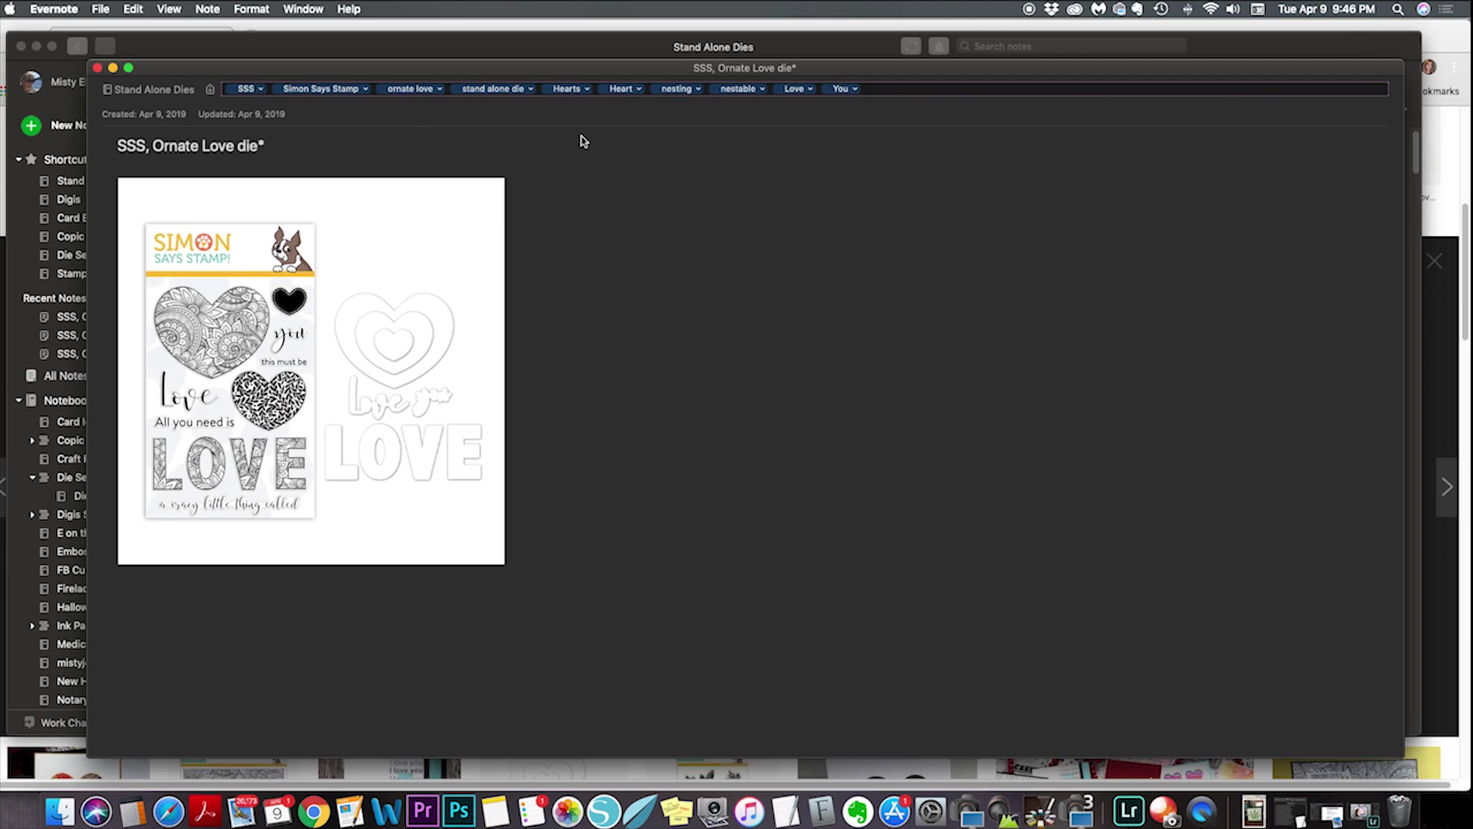
click(97, 69)
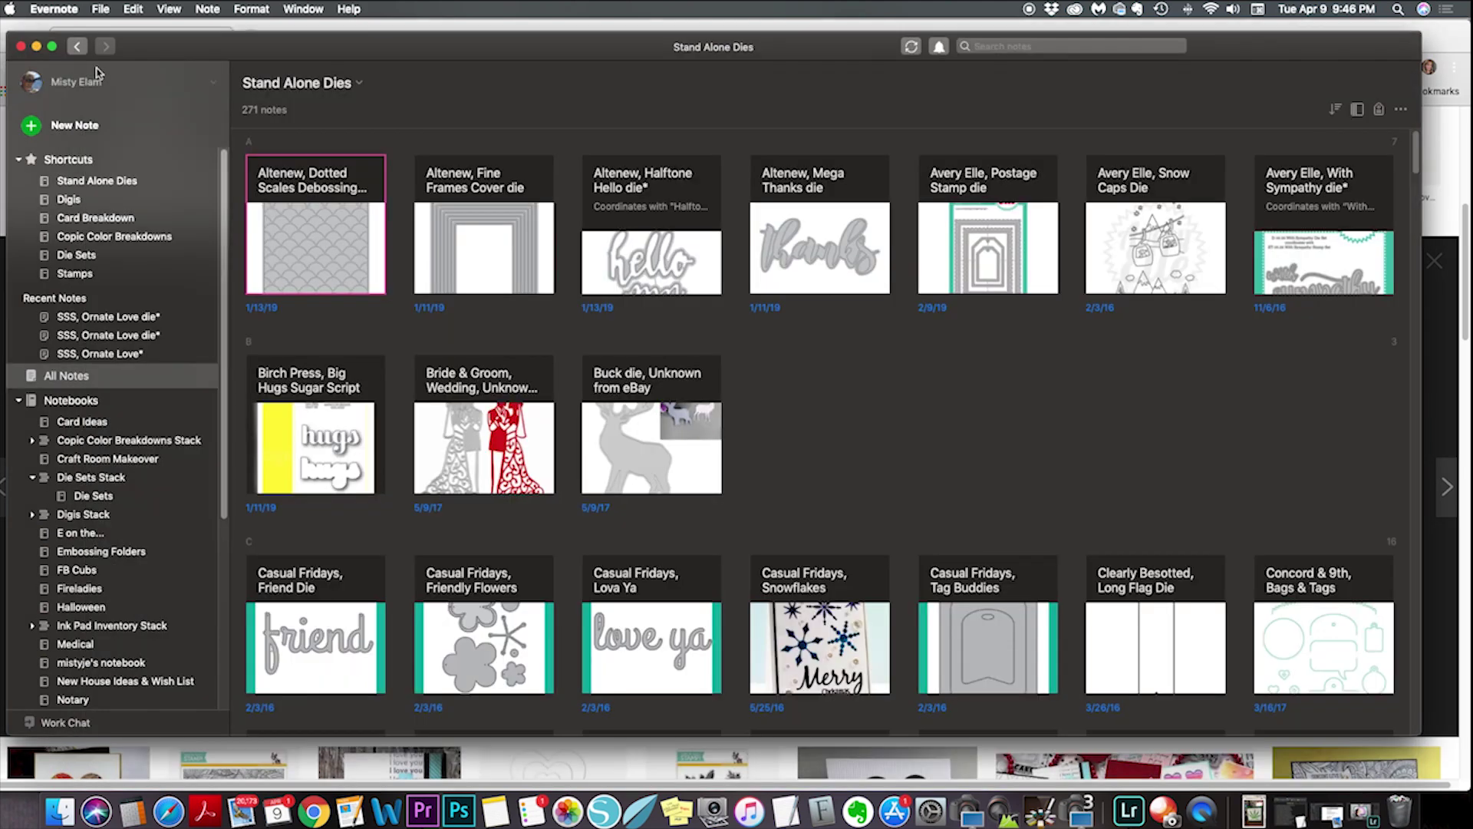
Step: Start a note search and look through the list of notebooks for the scope to search in
click(1017, 48)
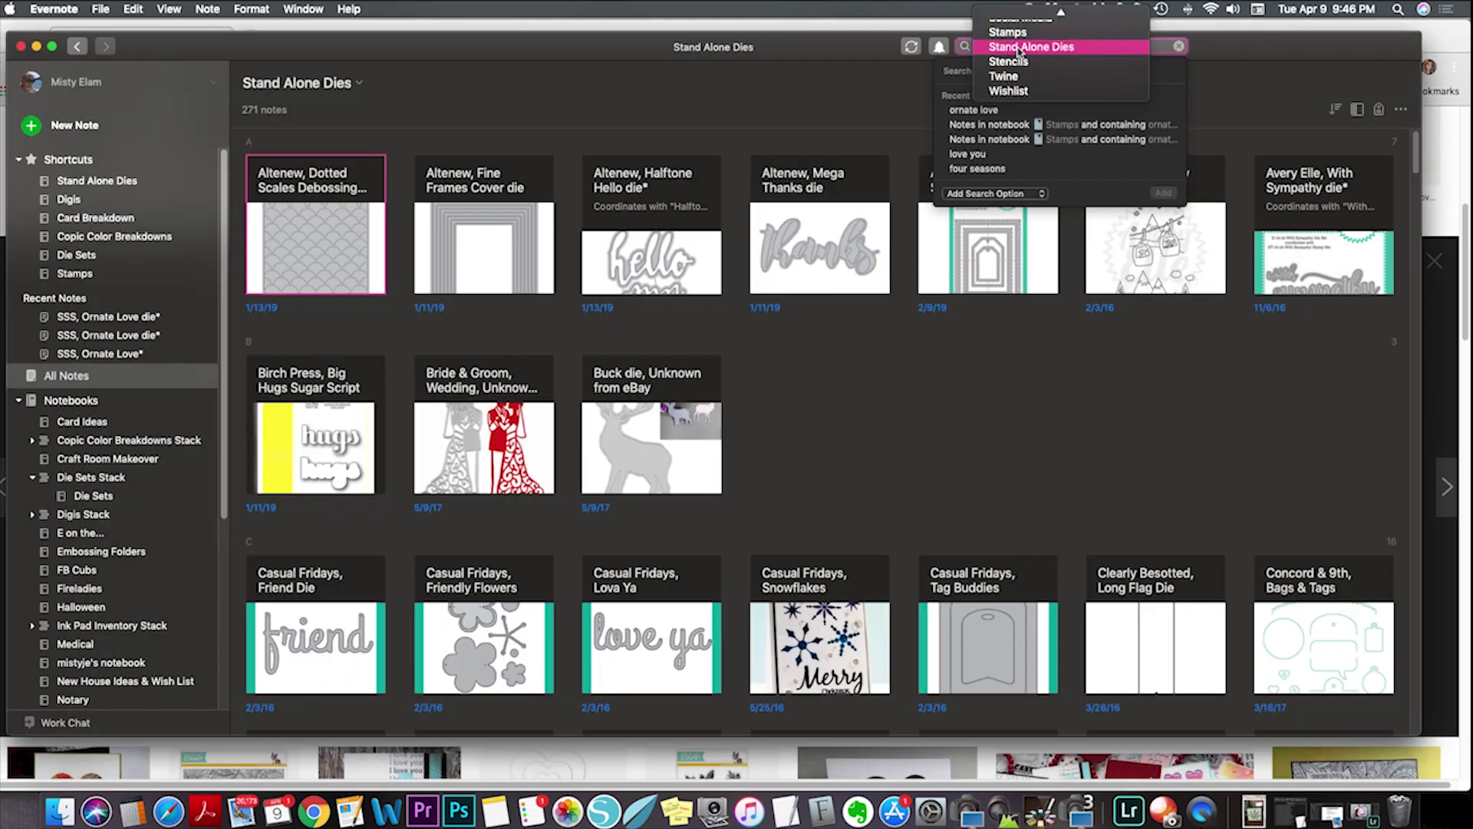
scroll(1070, 47, up, 5)
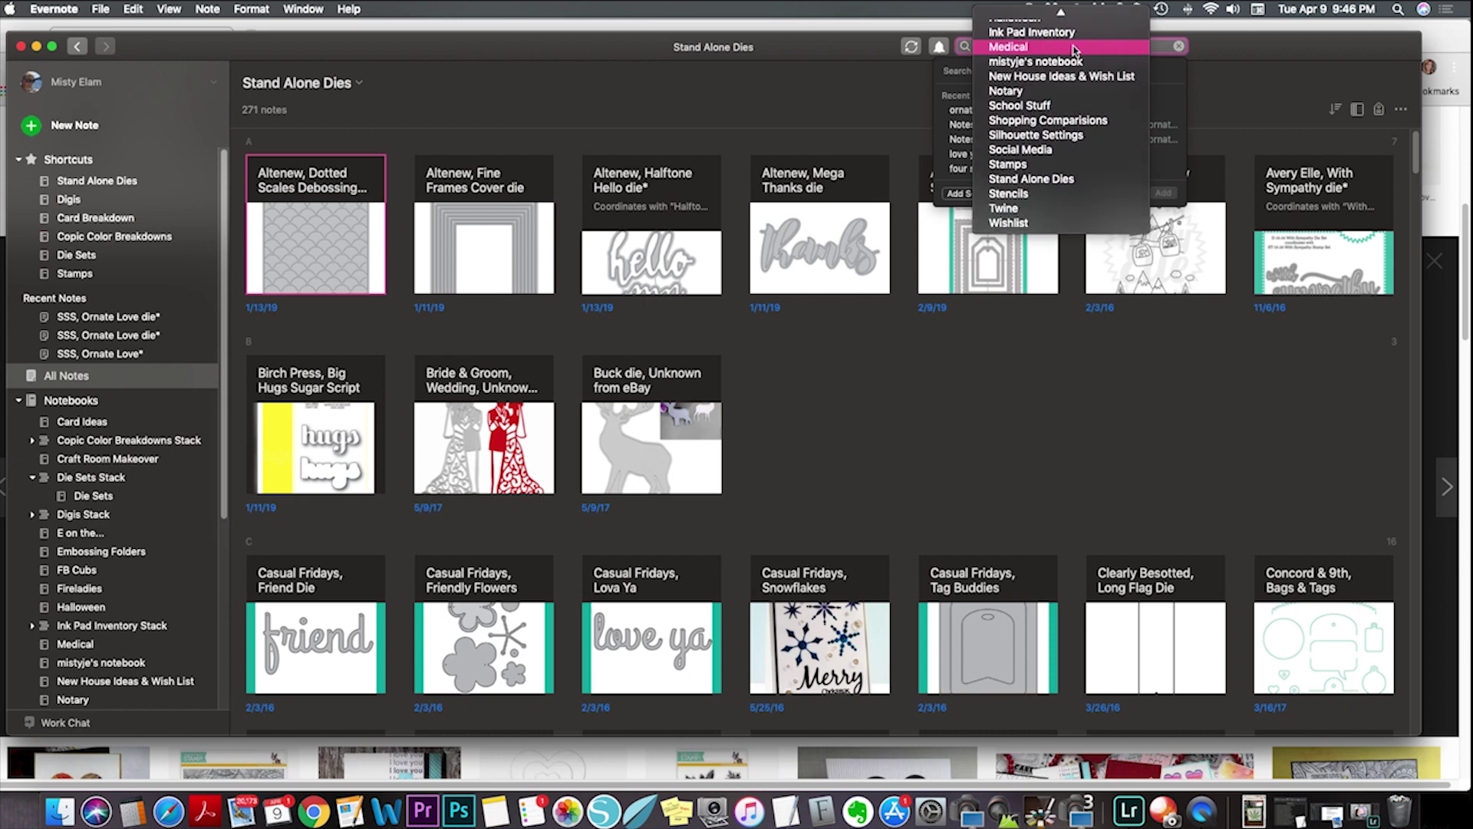